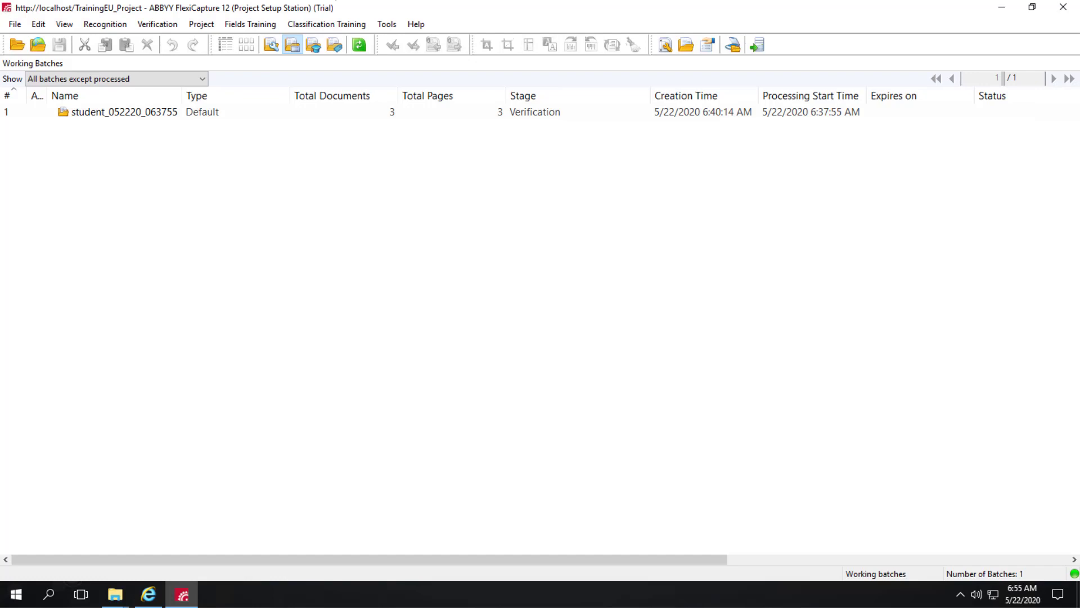
Bring up the TrainingEU_Project Queues page in Internet Explorer, with one Verification task waiting.
{"action": "left_click", "coordinate": [150, 596]}
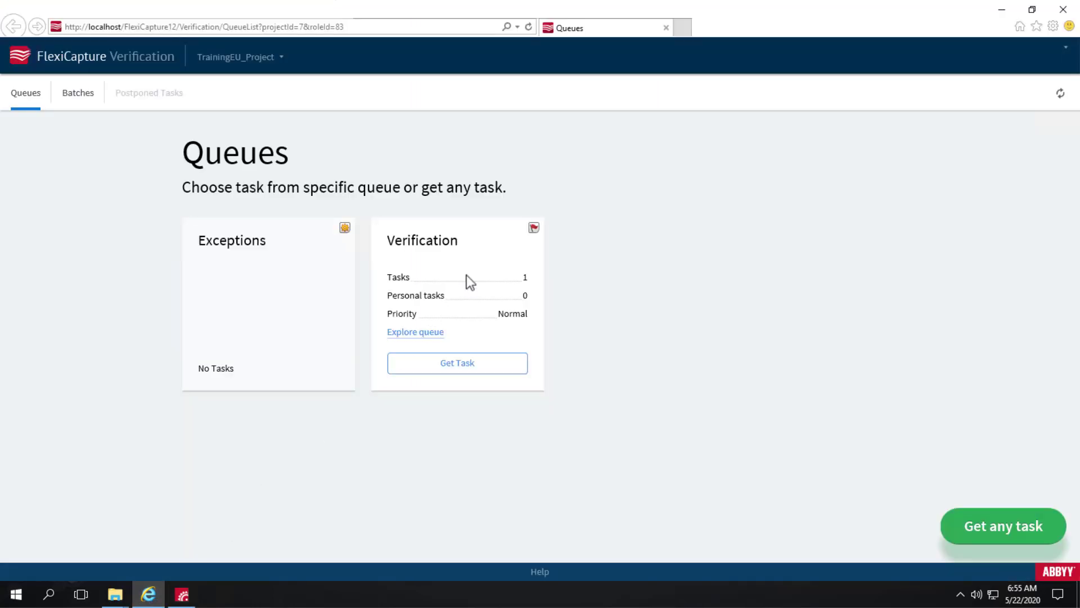
Take the verification task and recapture invoice 1's Invoice Date as 25th November 2013.
{"action": "left_click", "coordinate": [468, 370]}
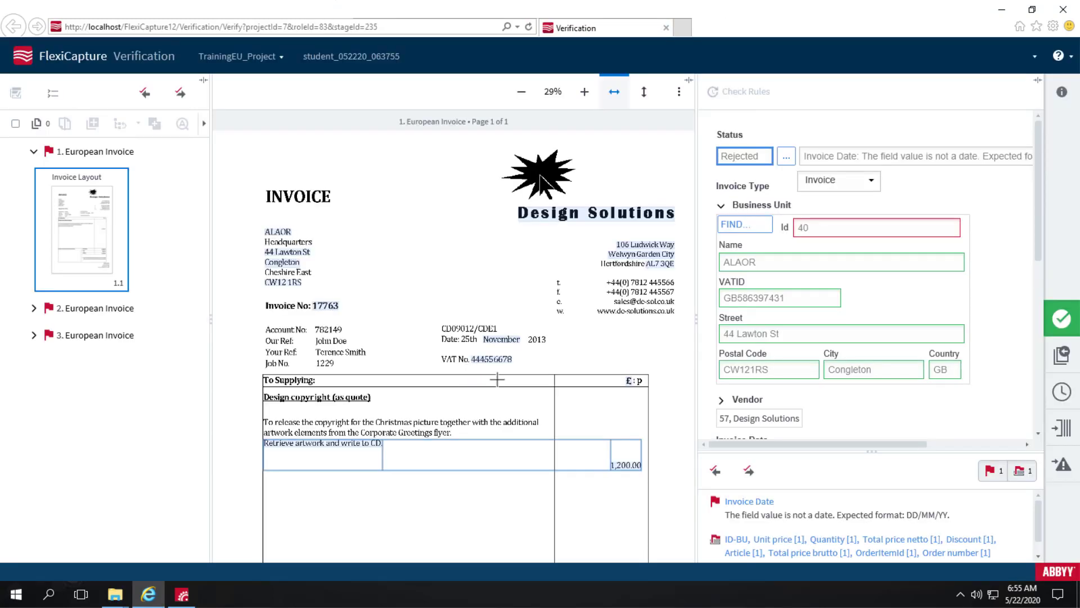
{"action": "left_click", "coordinate": [748, 504]}
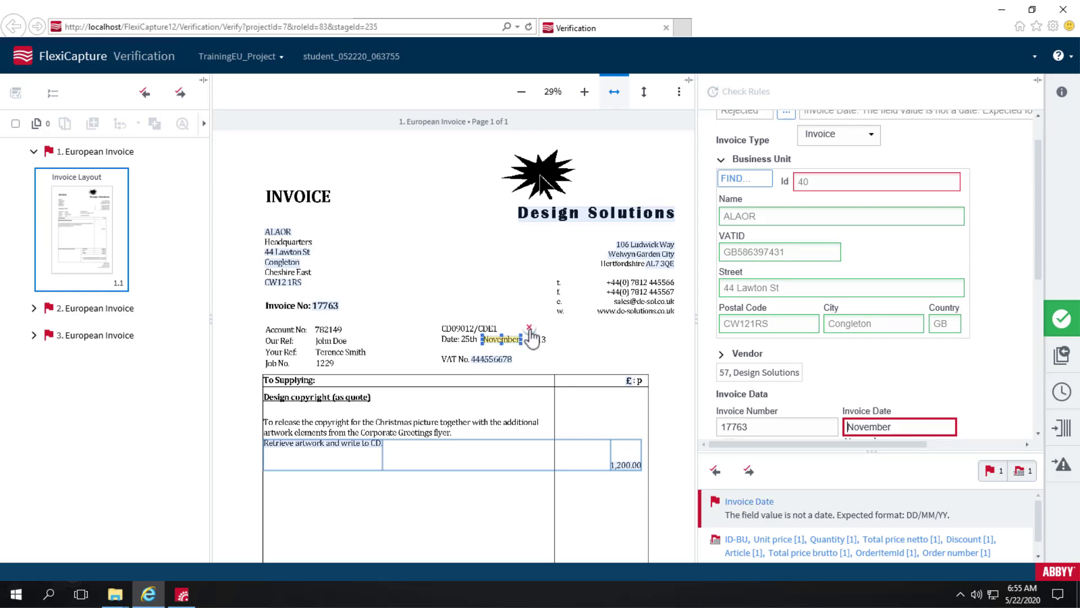
{"action": "left_click", "coordinate": [529, 327]}
{"action": "left_click_drag", "start_coordinate": [557, 347], "coordinate": [457, 336]}
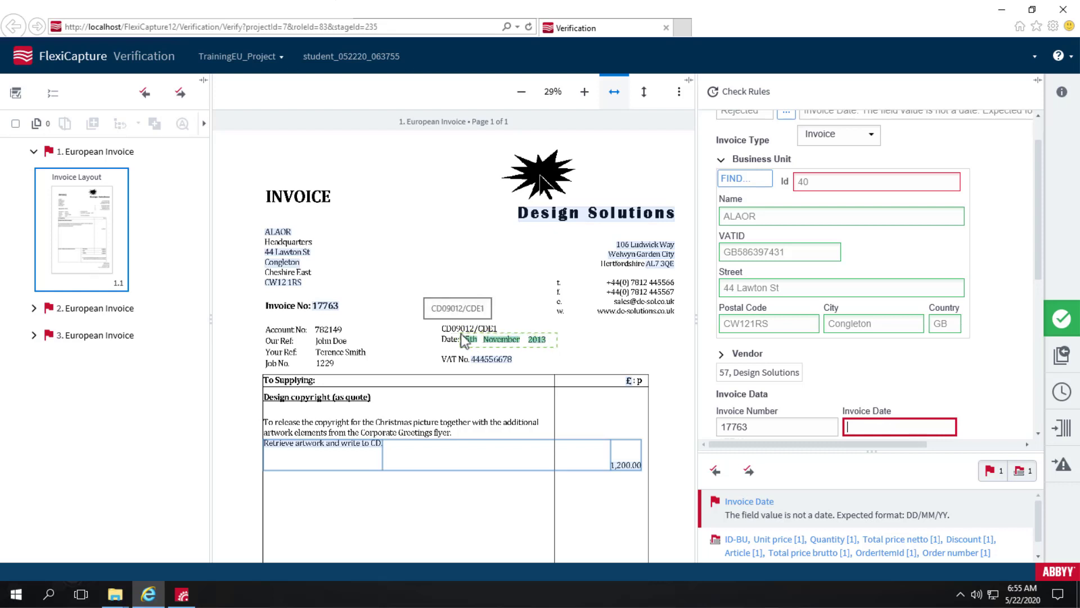
{"action": "left_click_drag", "start_coordinate": [461, 334], "coordinate": [461, 333]}
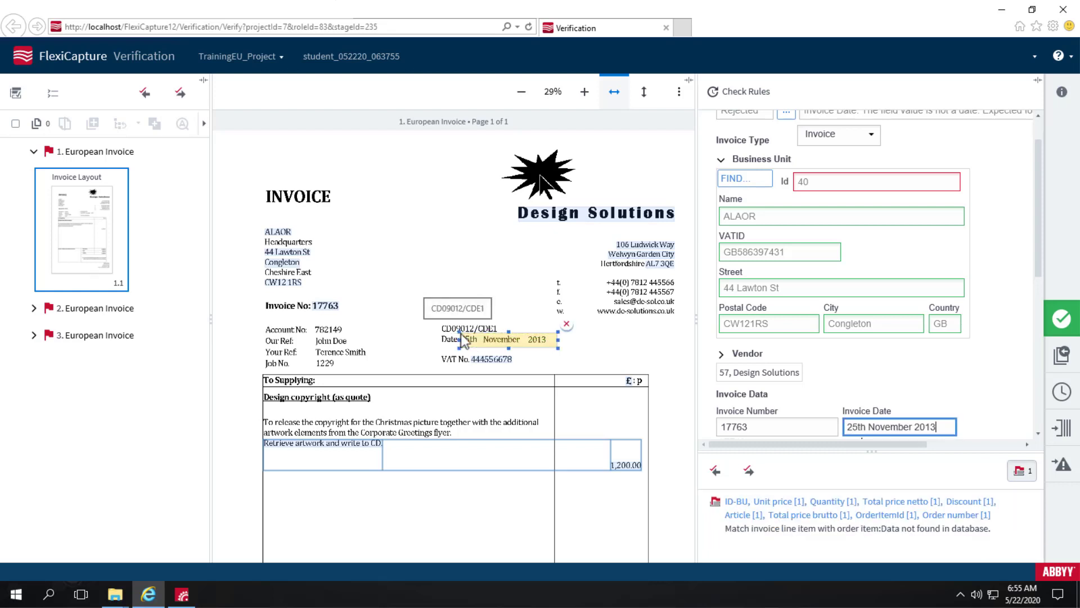
{"action": "scroll", "coordinate": [1041, 435], "scroll_direction": "down", "scroll_amount": 2}
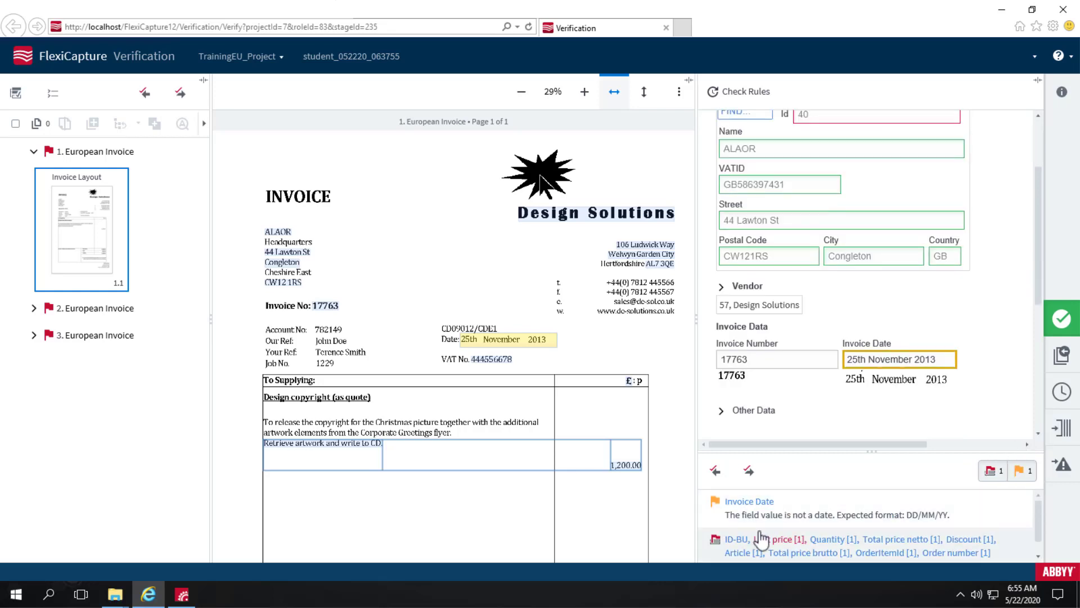
Mark invoice 1's line item valid and advance to the second invoice.
{"action": "left_click", "coordinate": [956, 552]}
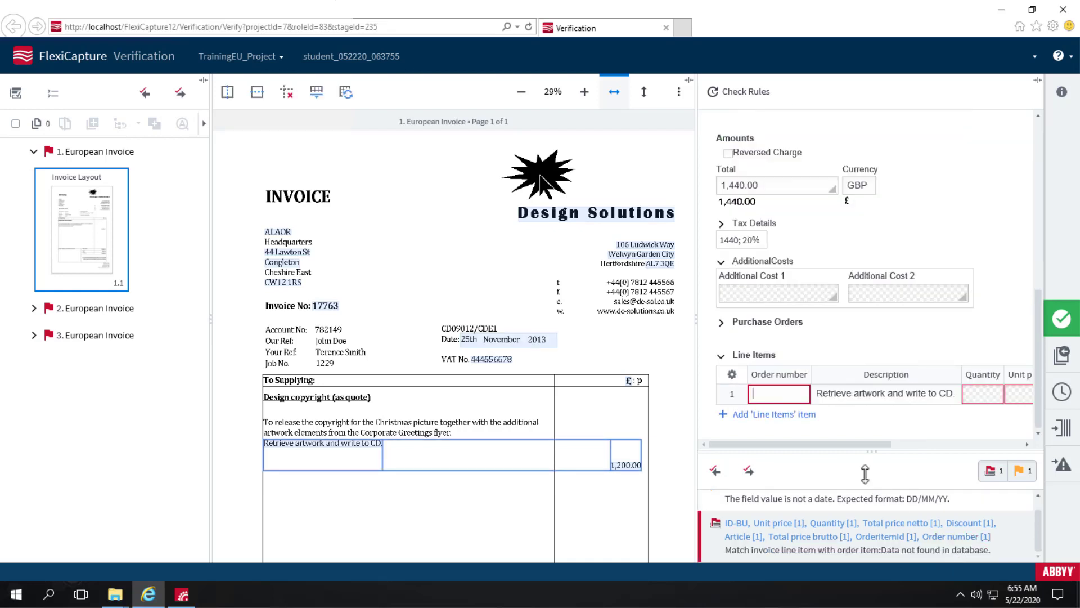
{"action": "left_click_drag", "start_coordinate": [833, 444], "coordinate": [1009, 446]}
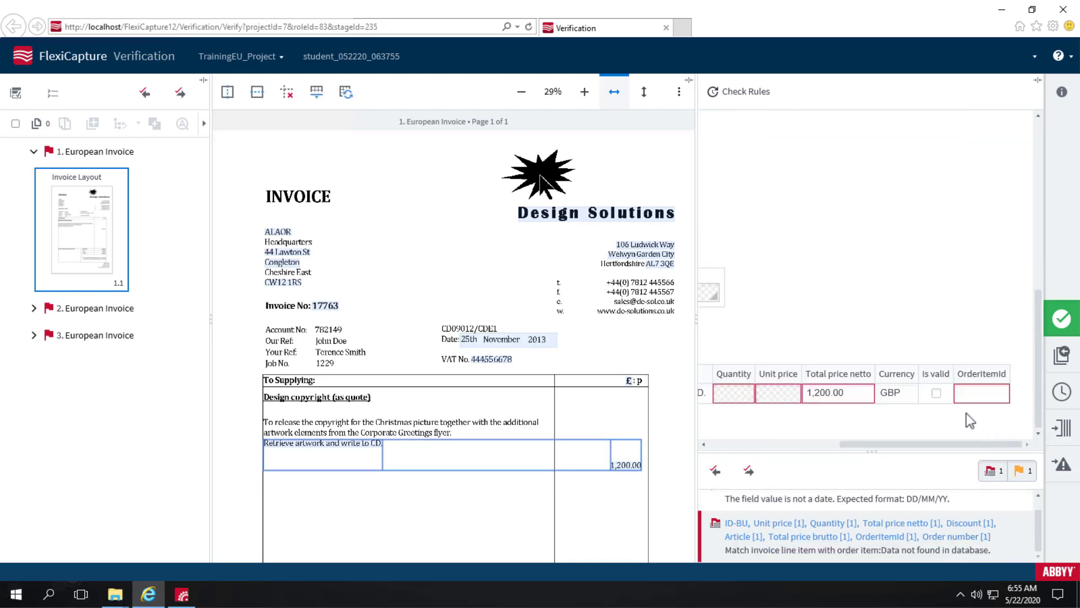
{"action": "left_click", "coordinate": [936, 393]}
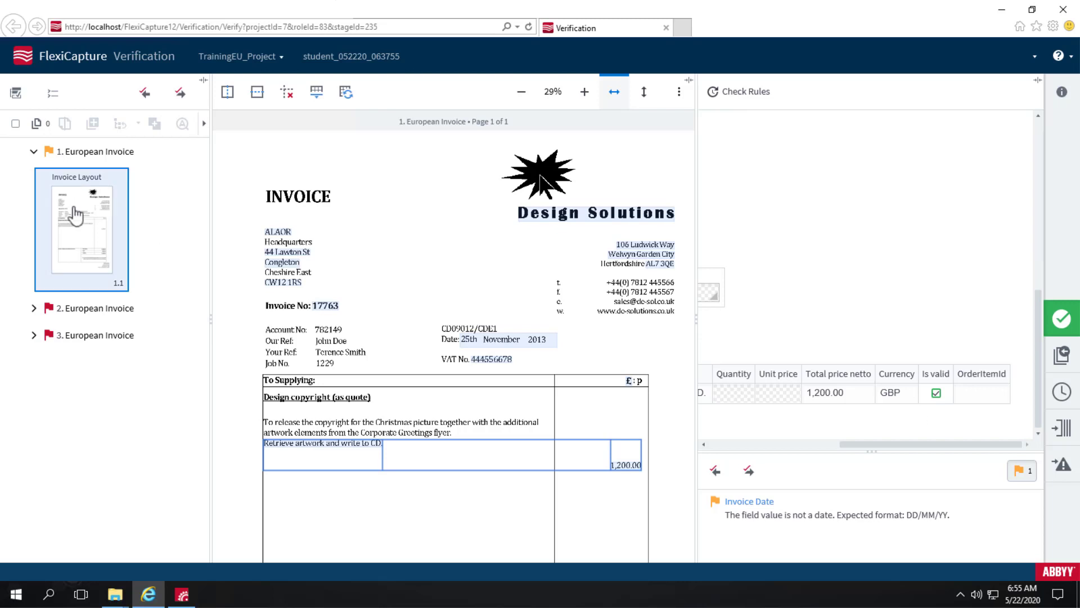
{"action": "left_click", "coordinate": [180, 95]}
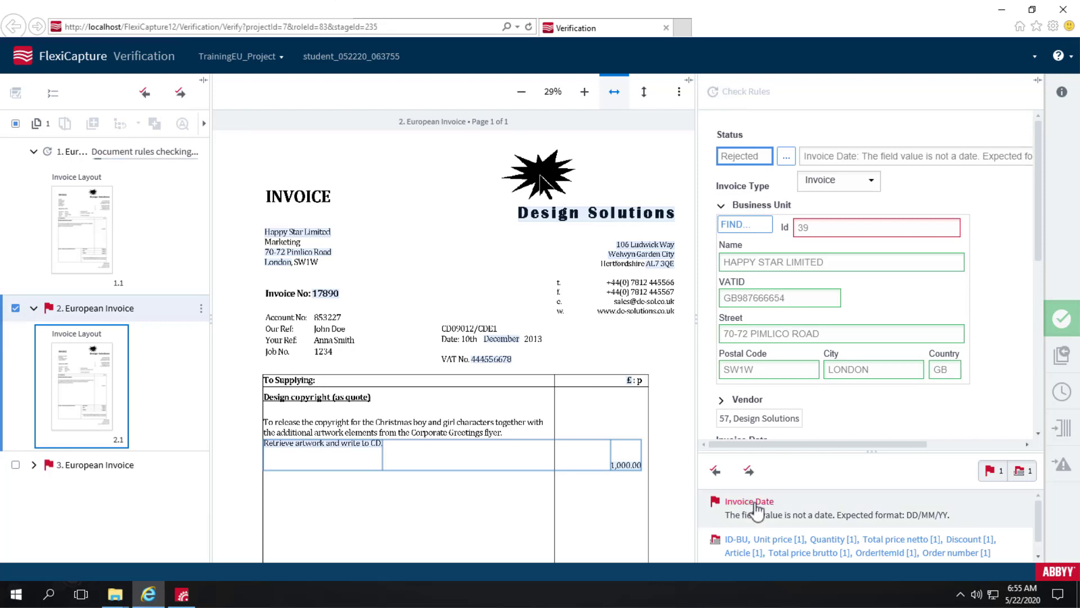
Clear invoice 2's partial date and recapture it as 10th December 2013.
{"action": "left_click", "coordinate": [757, 507]}
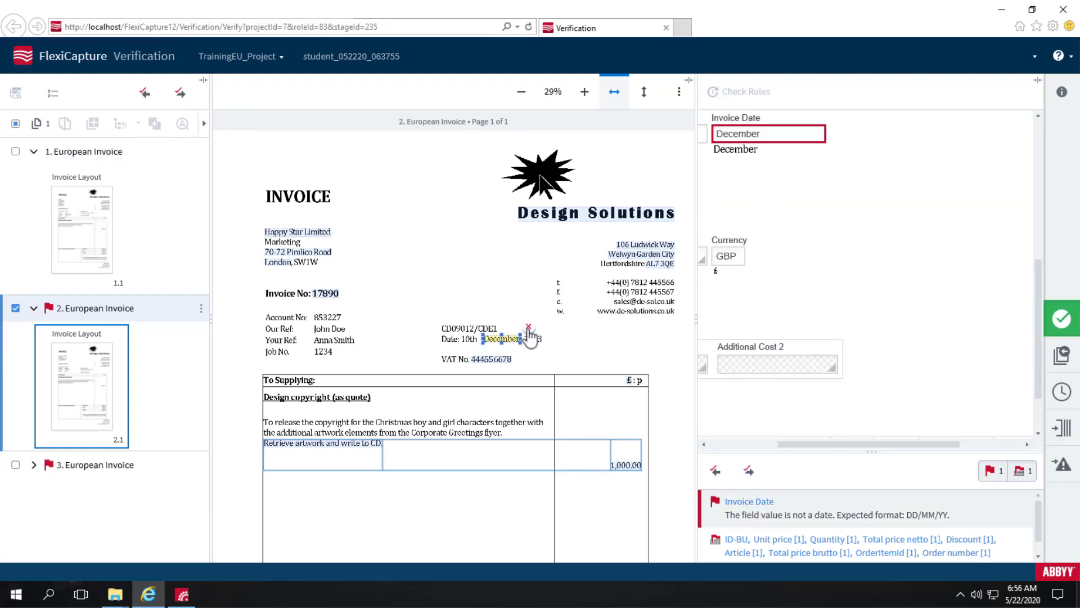
{"action": "key", "text": "Delete"}
{"action": "left_click_drag", "start_coordinate": [550, 346], "coordinate": [460, 332]}
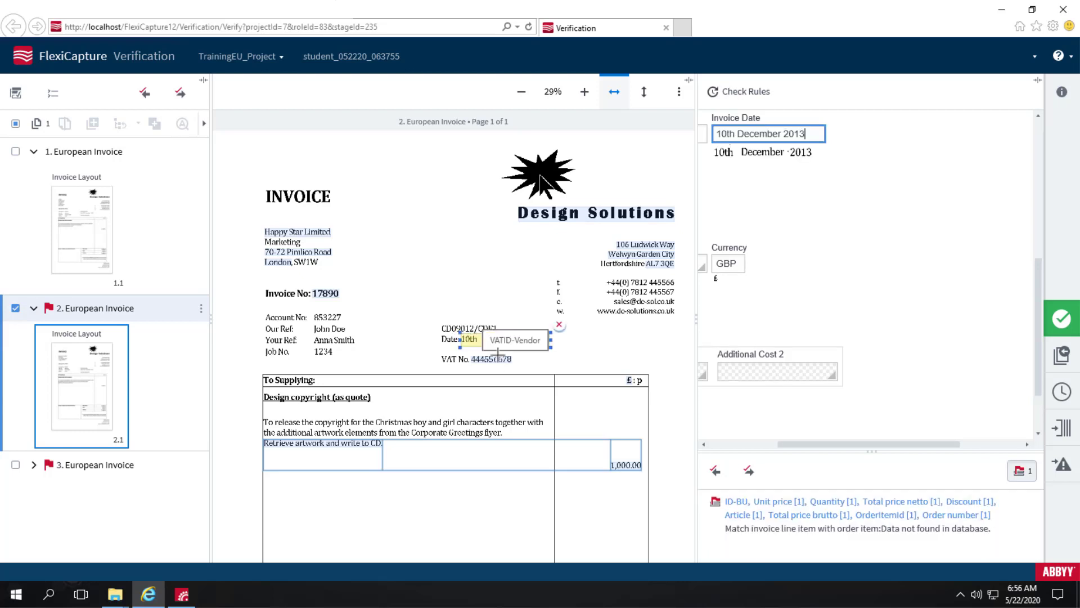
Mark invoice 2's line item valid and advance to the third invoice.
{"action": "left_click", "coordinate": [957, 515]}
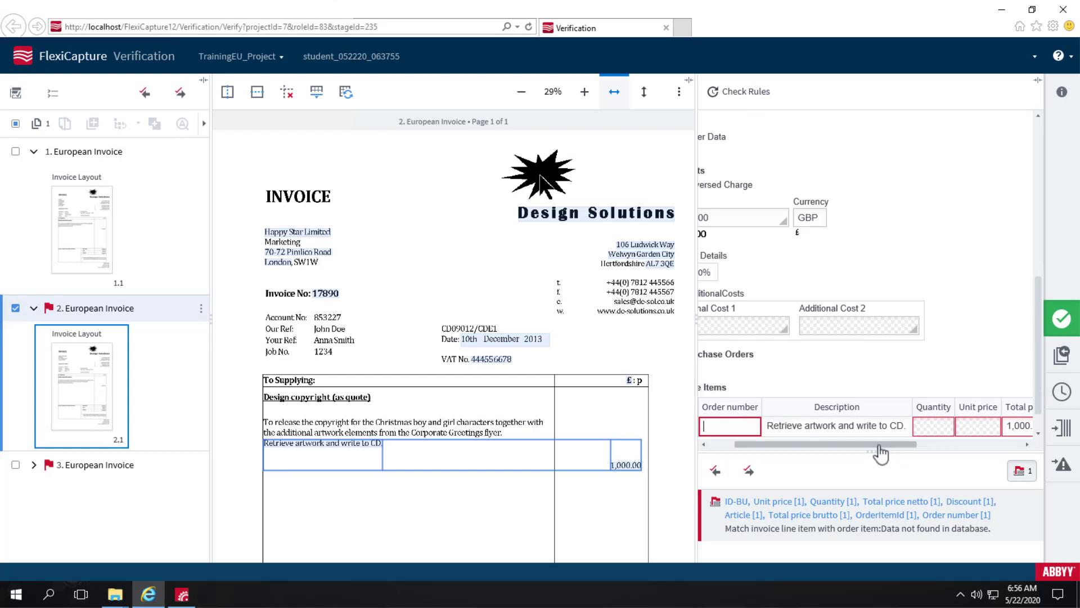
{"action": "left_click_drag", "start_coordinate": [883, 444], "coordinate": [960, 439]}
{"action": "left_click", "coordinate": [936, 426]}
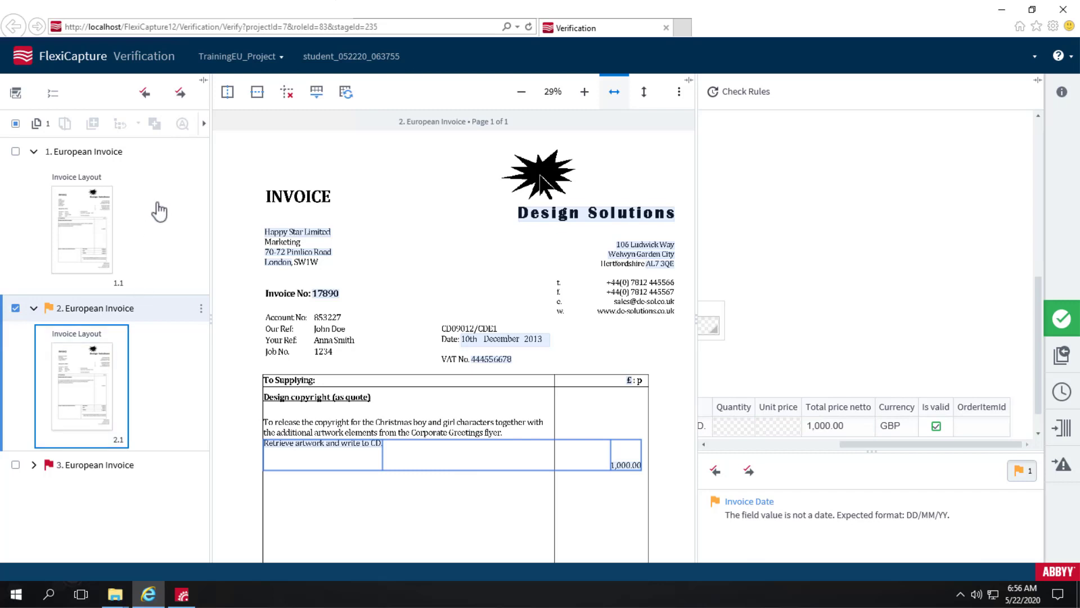
{"action": "left_click", "coordinate": [182, 94]}
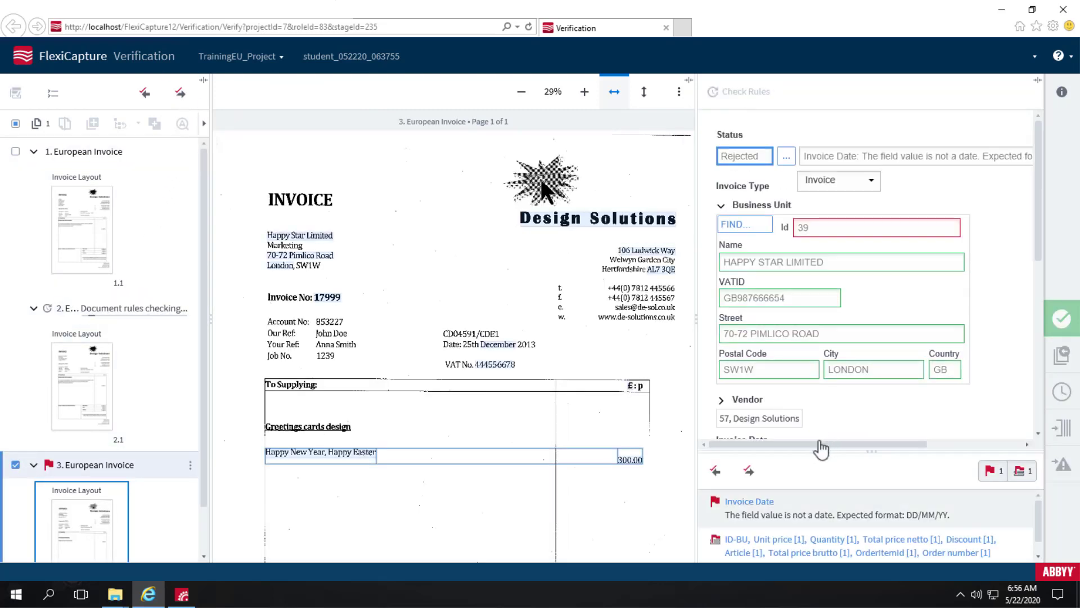
Redraw invoice 3's Invoice Date region to capture 25th December 2013.
{"action": "left_click", "coordinate": [759, 505]}
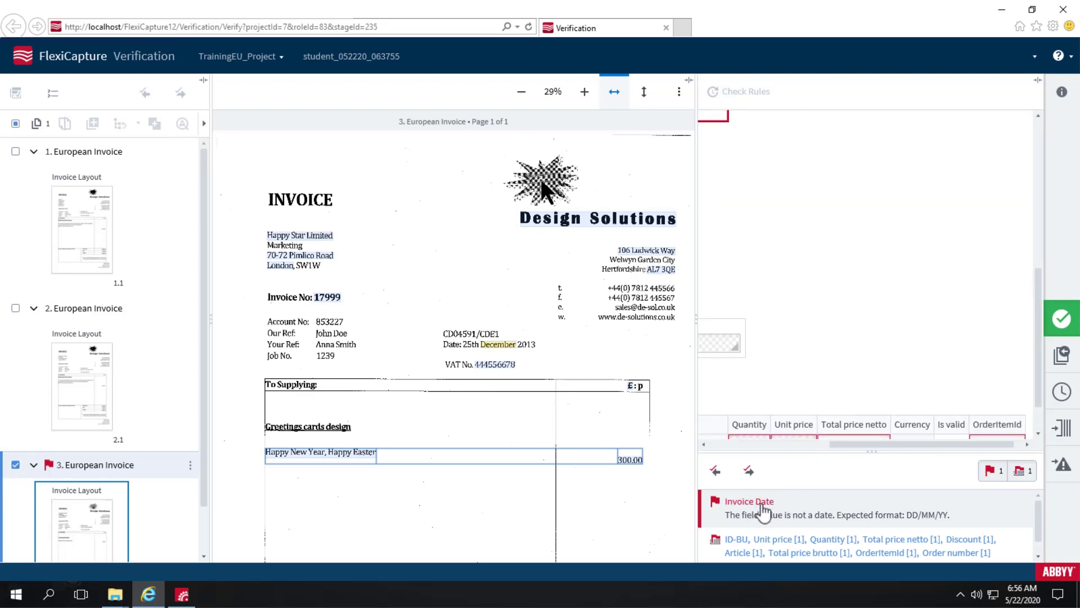
{"action": "left_click", "coordinate": [742, 508]}
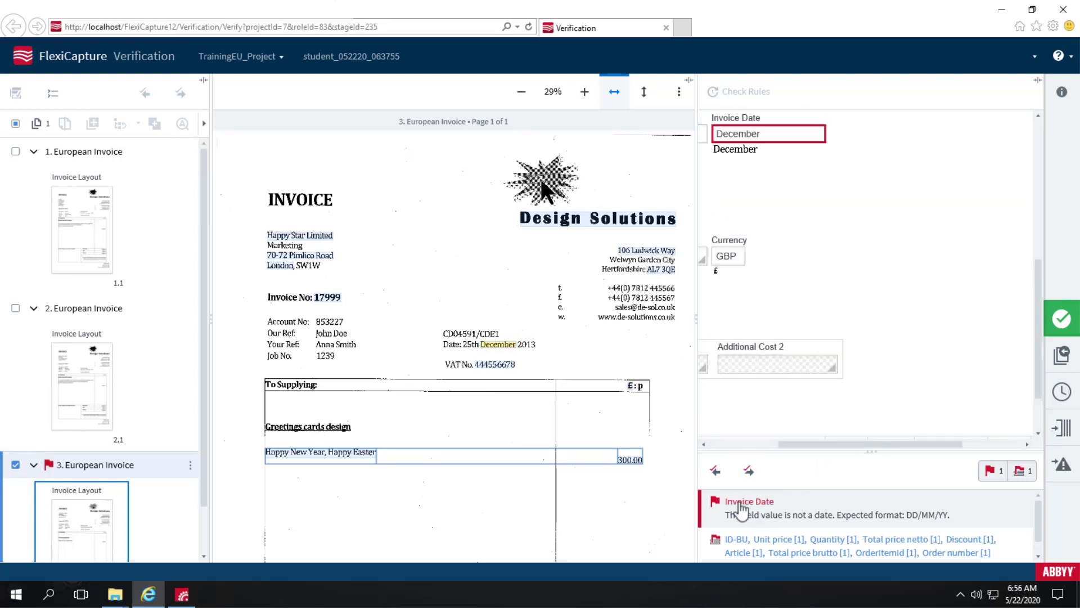
{"action": "left_click", "coordinate": [525, 334]}
{"action": "left_click_drag", "start_coordinate": [550, 352], "coordinate": [461, 341]}
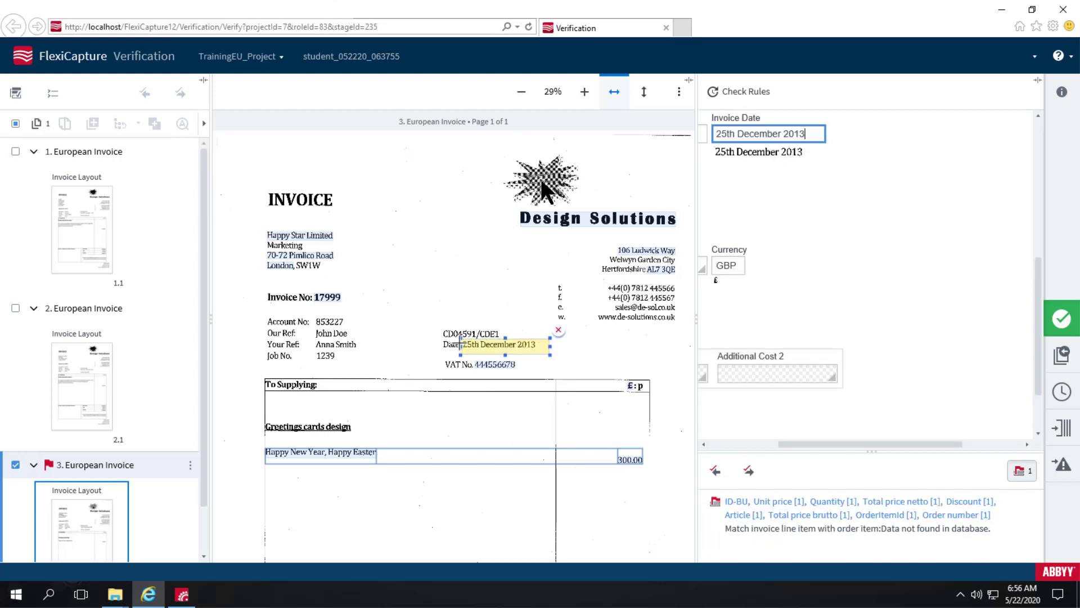
{"action": "left_click", "coordinate": [558, 330]}
{"action": "left_click_drag", "start_coordinate": [551, 354], "coordinate": [462, 336]}
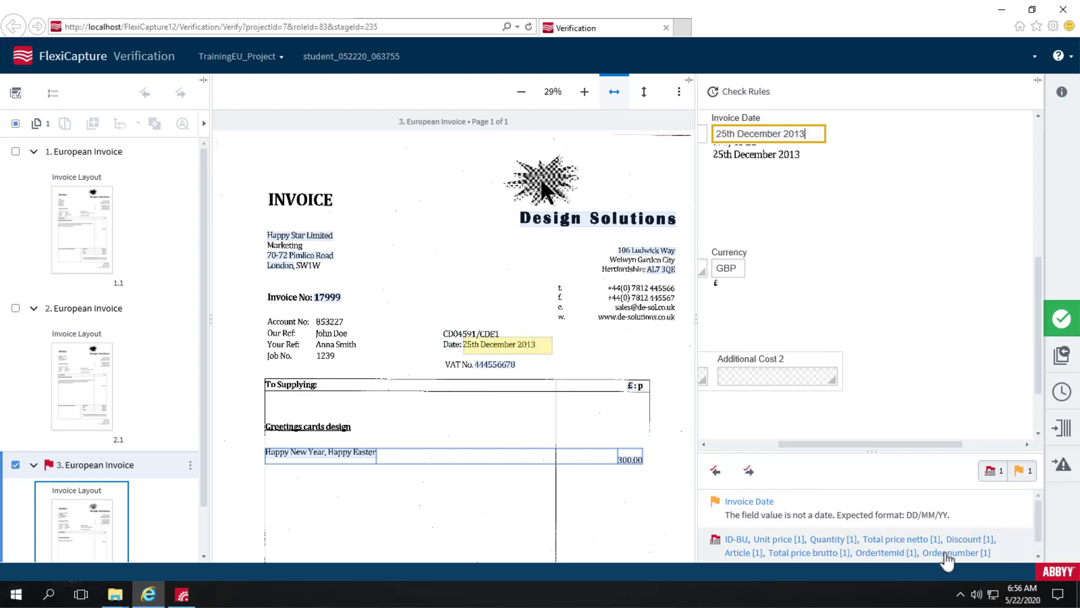
Mark invoice 3's line item valid and submit the completed task.
{"action": "left_click", "coordinate": [946, 553]}
{"action": "left_click_drag", "start_coordinate": [859, 445], "coordinate": [963, 444]}
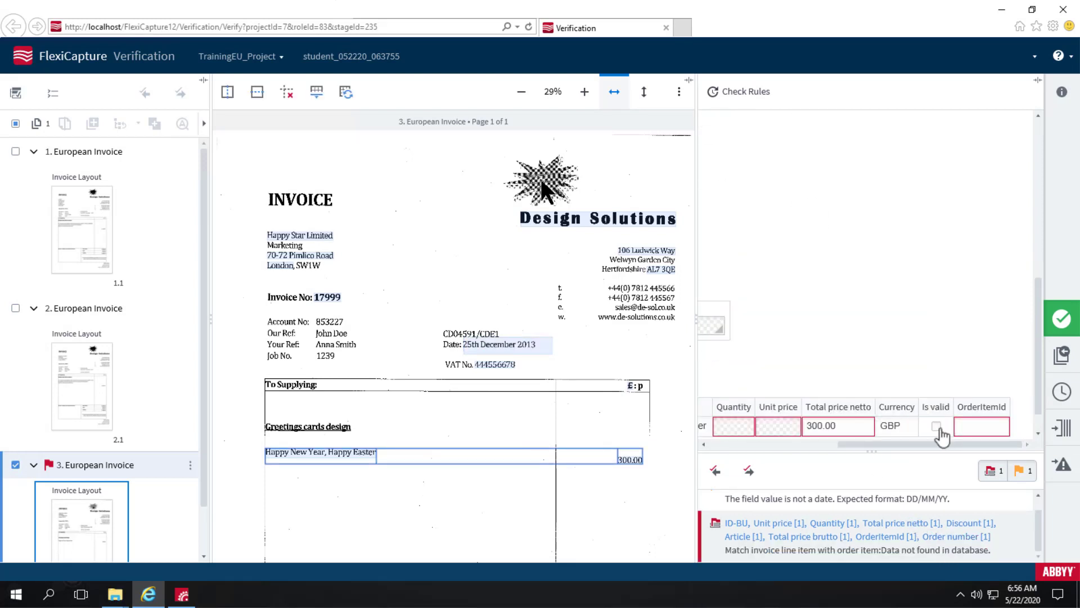
{"action": "left_click", "coordinate": [937, 427]}
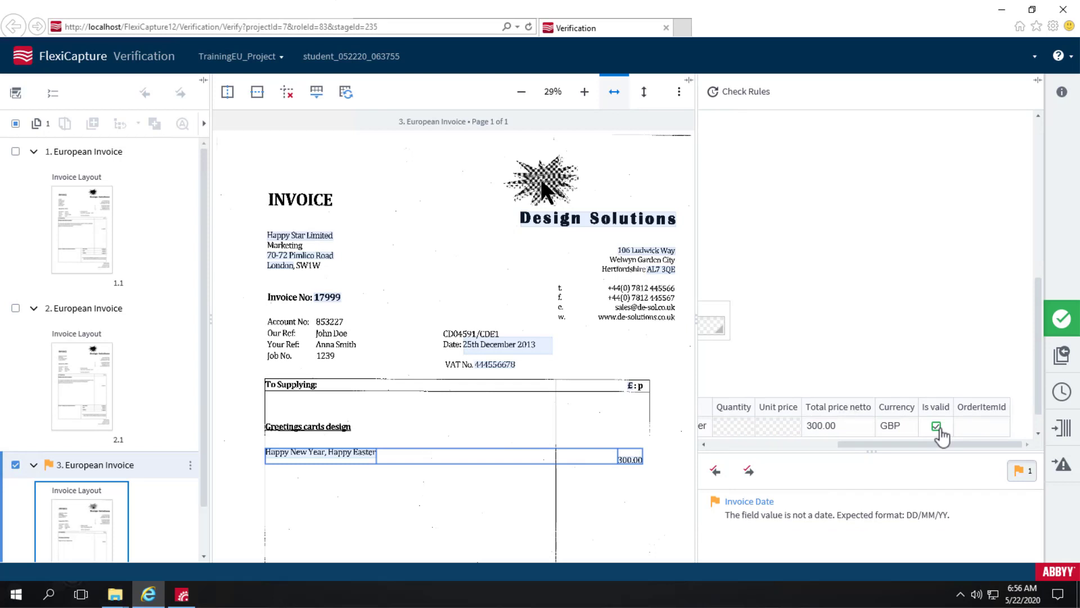
{"action": "left_click", "coordinate": [1062, 318]}
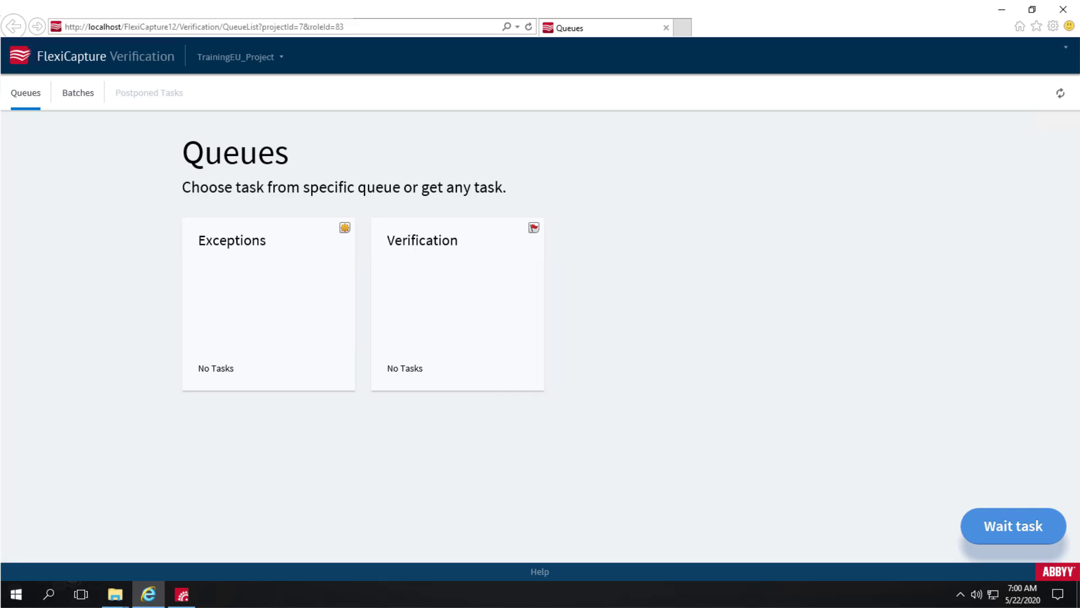
Return to Project Setup Station and show the Field Extraction Training Batches view.
{"action": "left_click", "coordinate": [182, 594]}
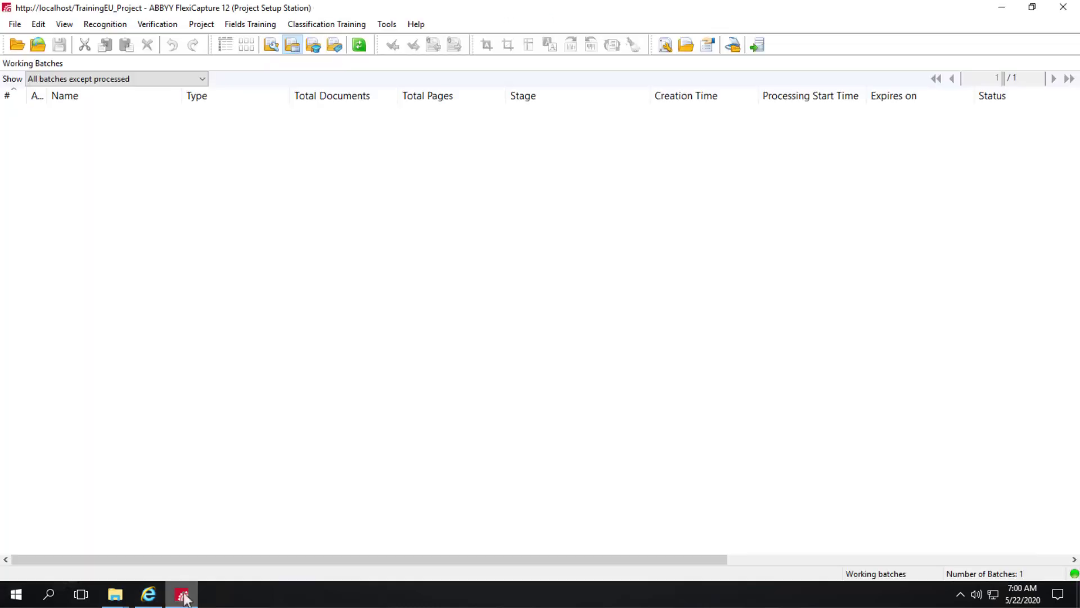
{"action": "left_click", "coordinate": [65, 25]}
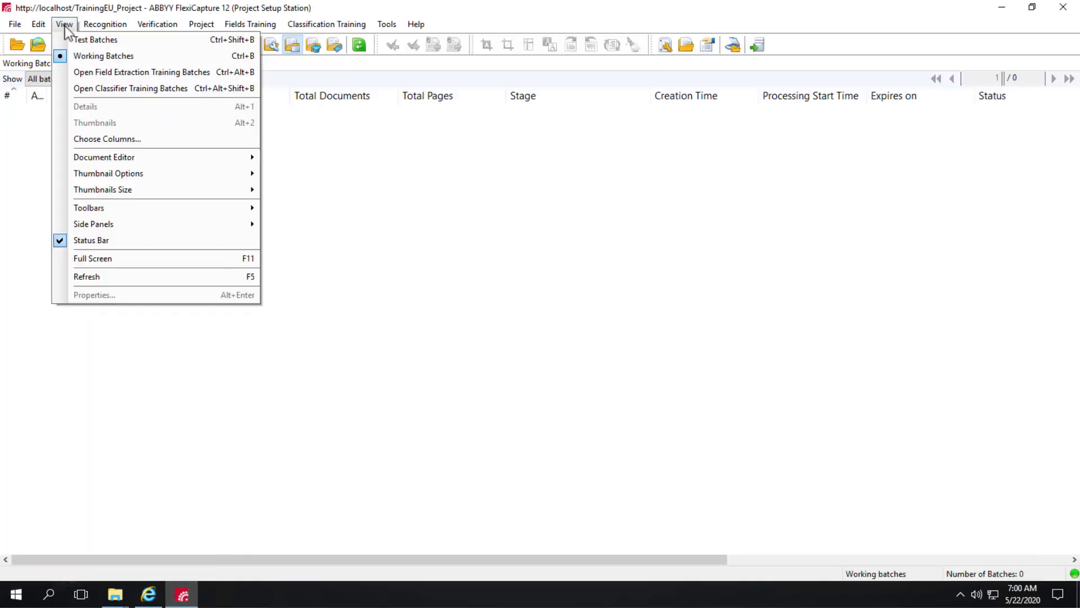
{"action": "left_click", "coordinate": [122, 72]}
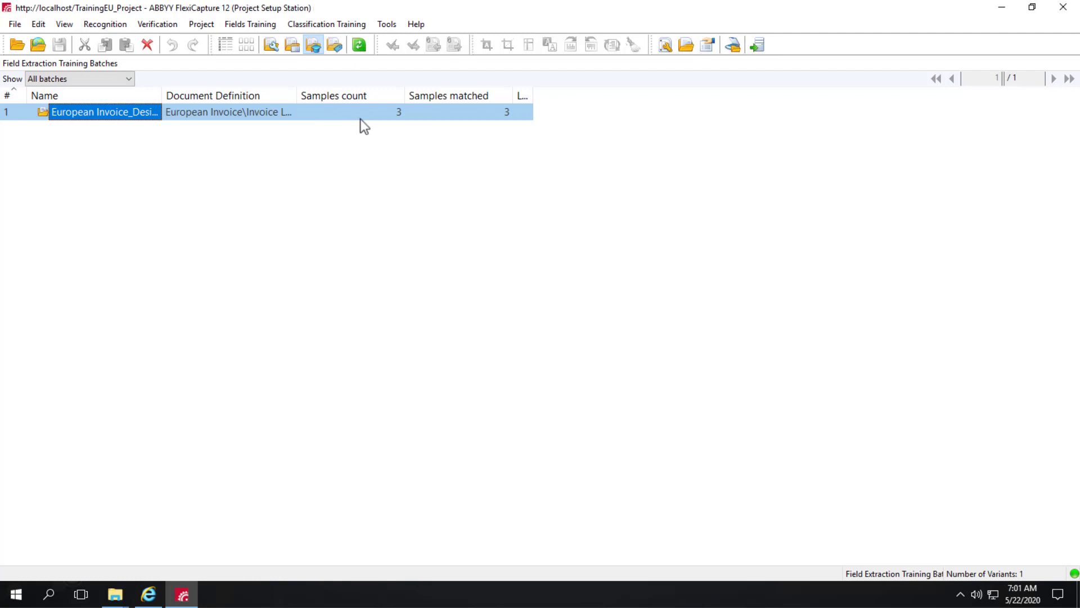
Open the European Invoice training batch's first document, then go back to Working Batches.
{"action": "double_click", "coordinate": [109, 116]}
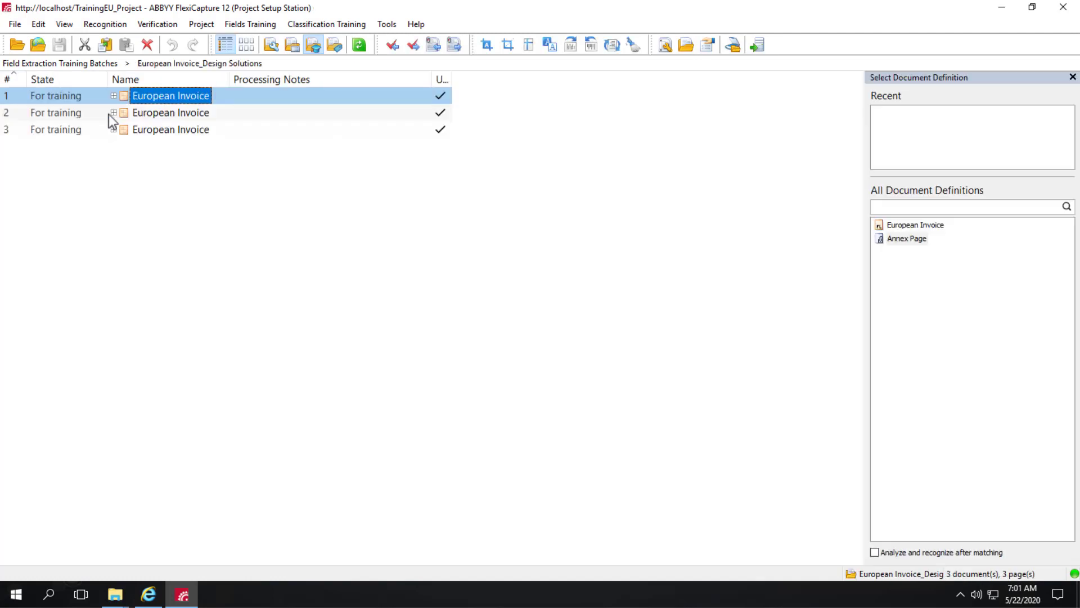
{"action": "double_click", "coordinate": [154, 97]}
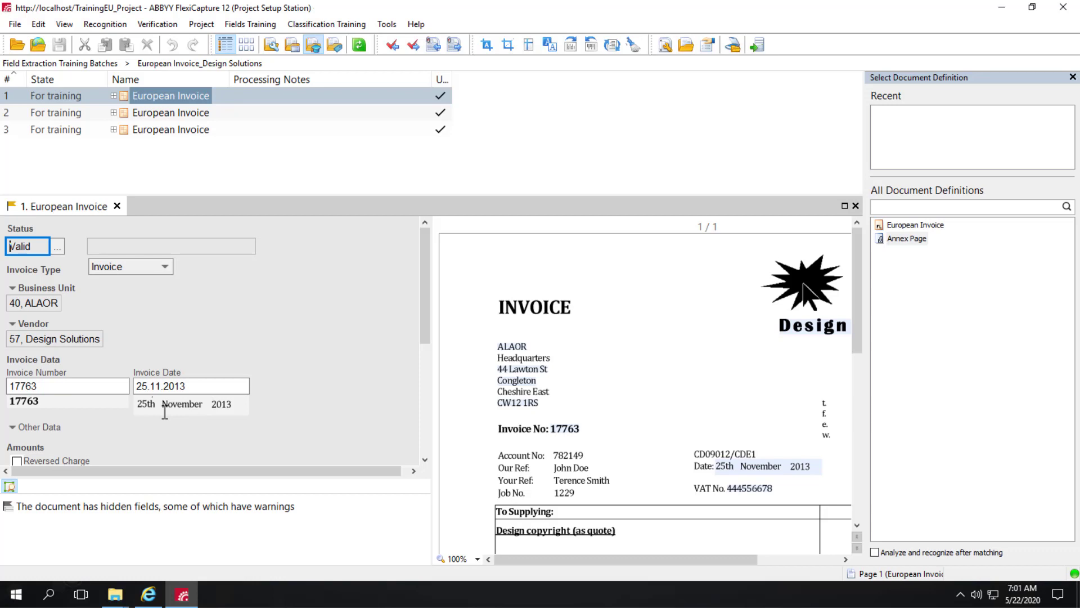
{"action": "mouse_move", "coordinate": [163, 419]}
{"action": "left_click", "coordinate": [856, 206]}
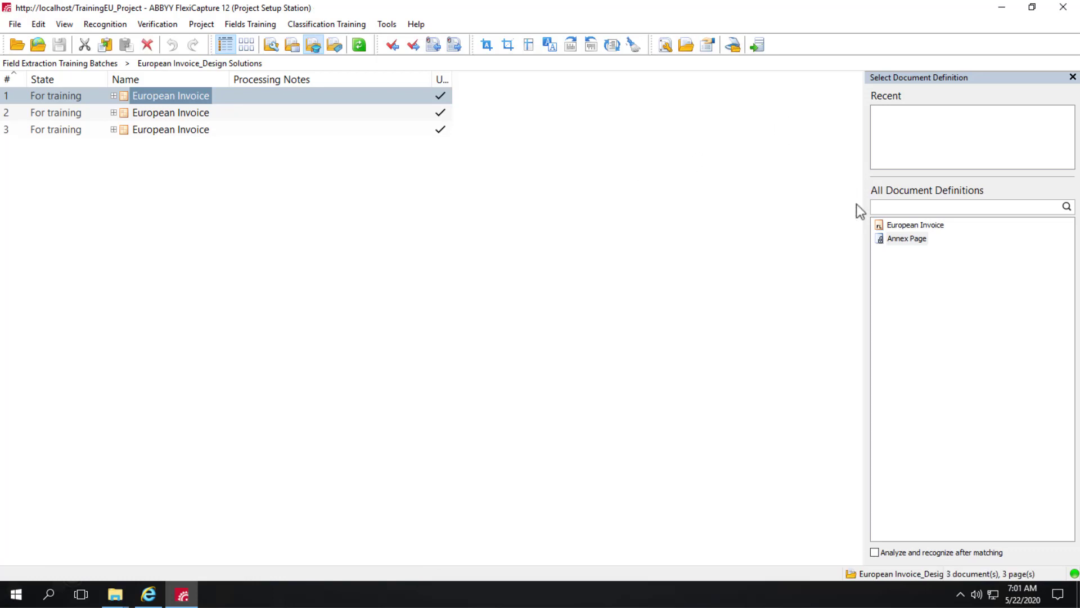
{"action": "left_click", "coordinate": [62, 24]}
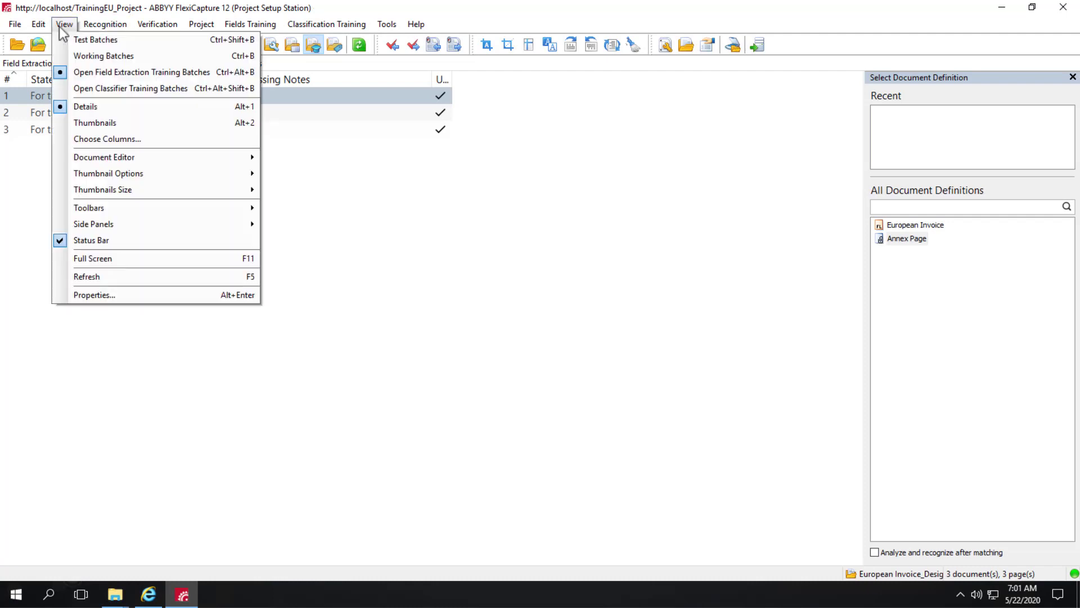
{"action": "left_click", "coordinate": [100, 57]}
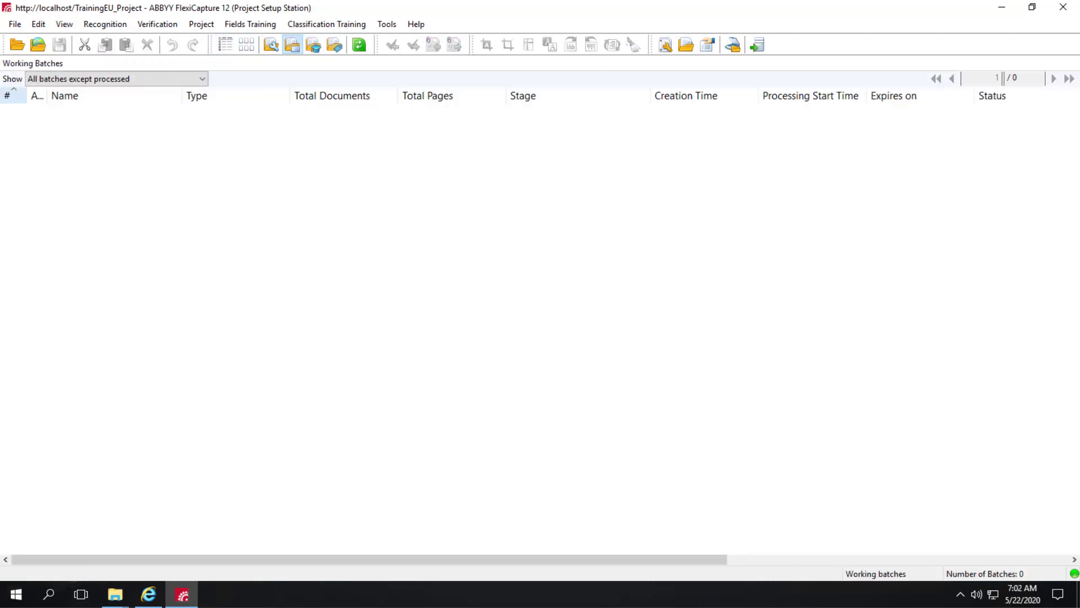
Go from the web stations personal page to the Web Scanning Station.
{"action": "left_click", "coordinate": [149, 597]}
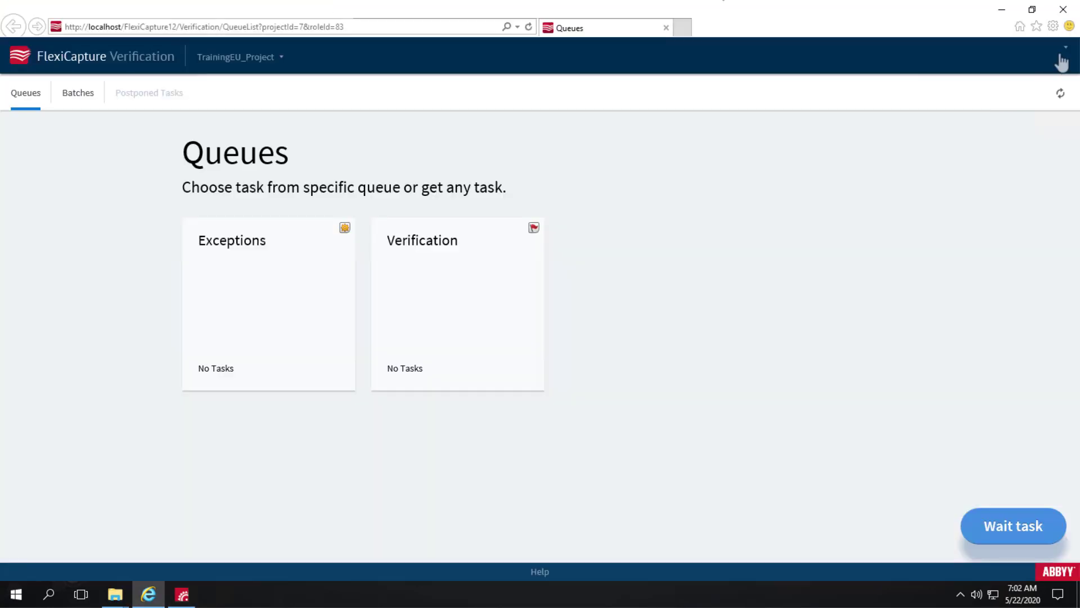
{"action": "left_click", "coordinate": [1066, 51]}
{"action": "left_click", "coordinate": [997, 90]}
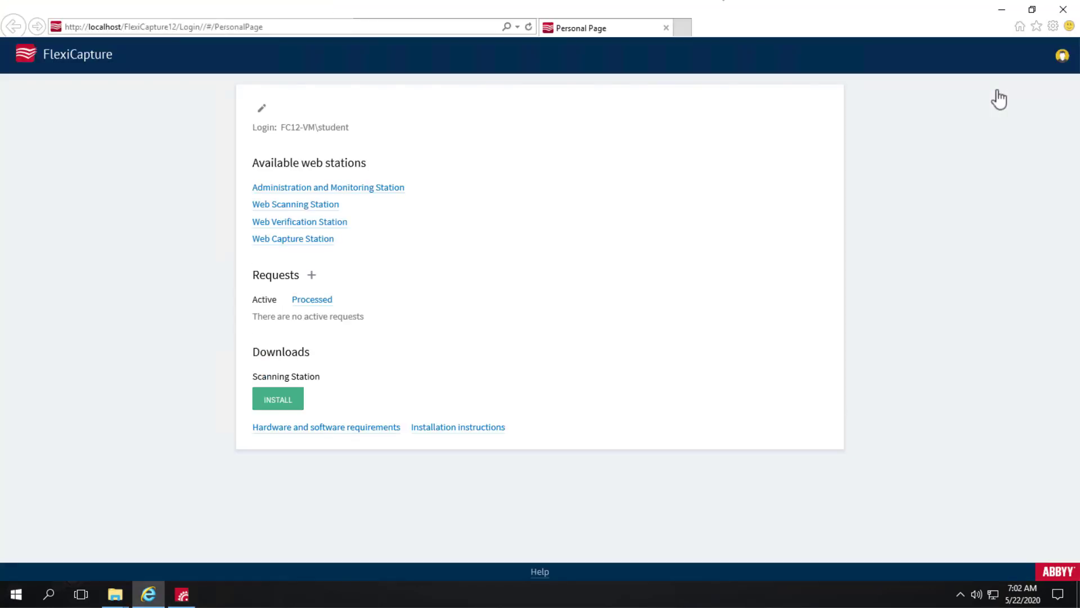
{"action": "left_click", "coordinate": [298, 206]}
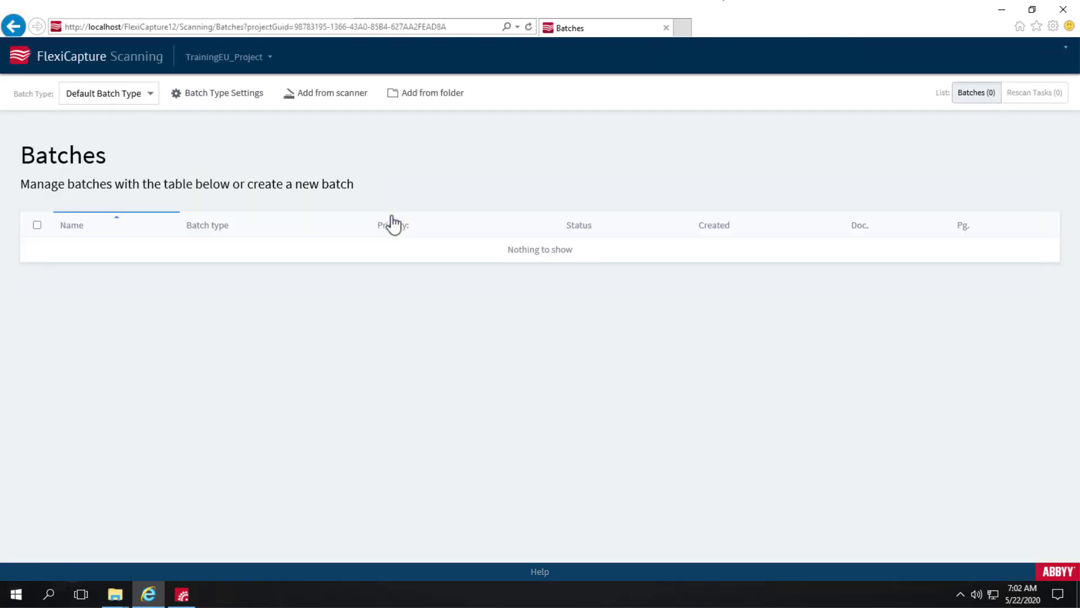
Add all four invoice .tif images from Images(Operator) to a new batch and send it.
{"action": "left_click", "coordinate": [340, 94]}
{"action": "left_click", "coordinate": [418, 96]}
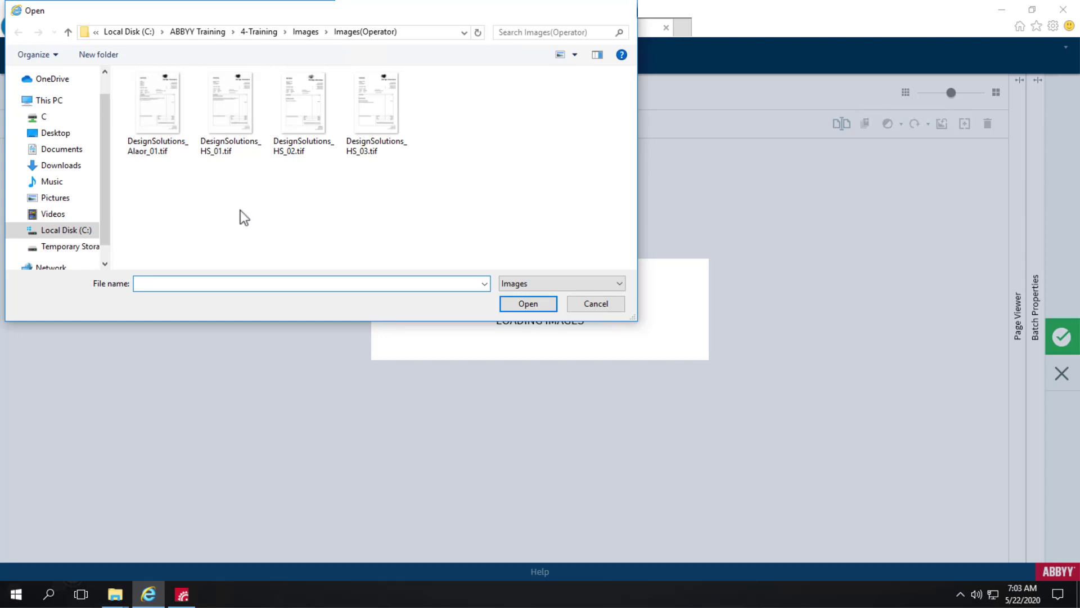
{"action": "key", "text": "ctrl+a"}
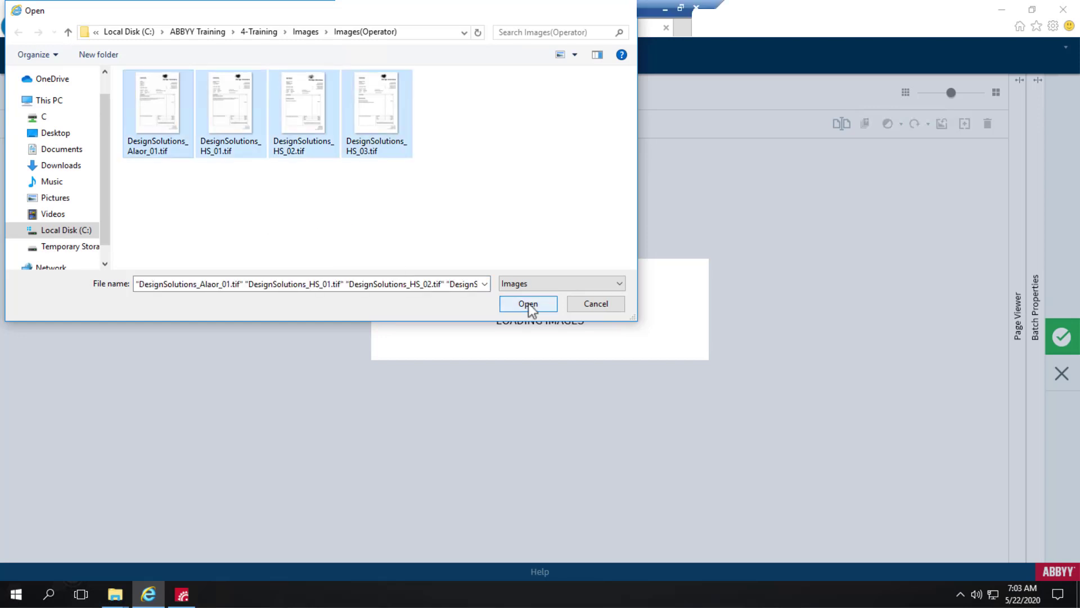
{"action": "left_click", "coordinate": [526, 303]}
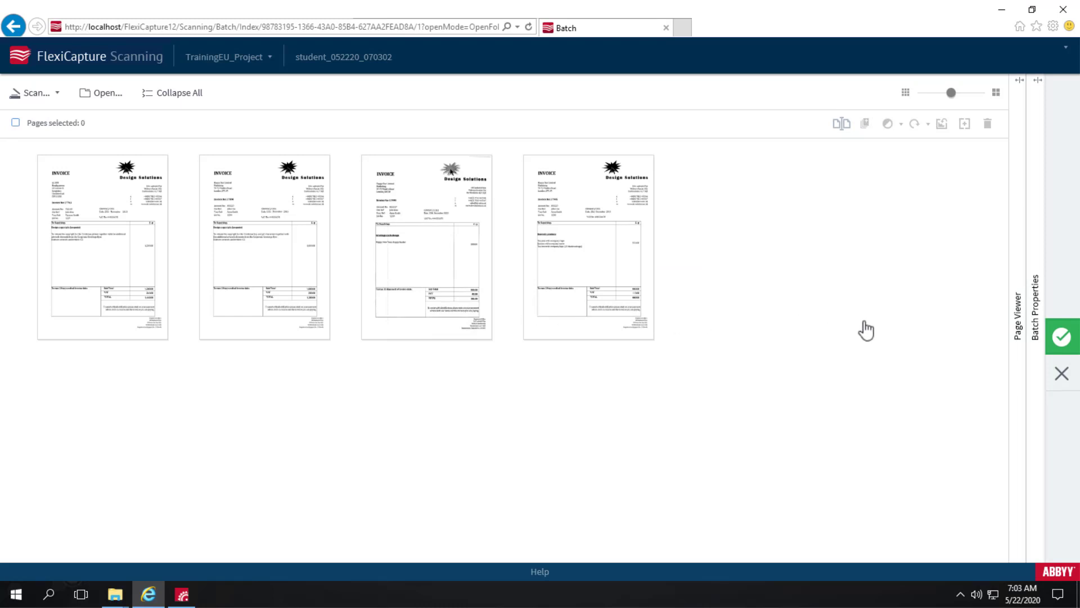
{"action": "left_click", "coordinate": [1063, 337]}
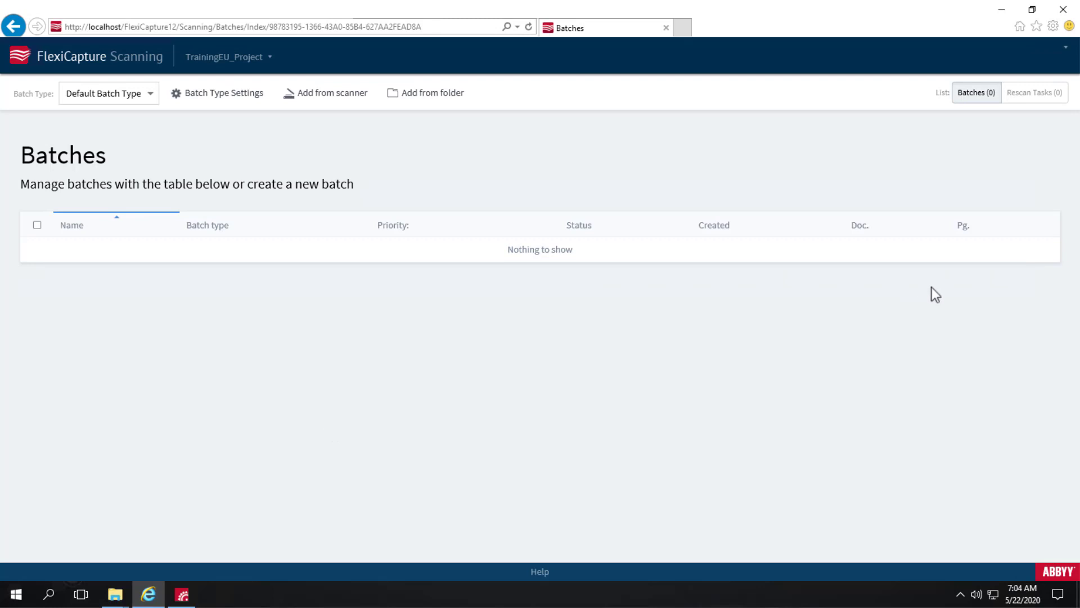
Go back to the web stations personal page and open Web Verification Station.
{"action": "left_click", "coordinate": [1067, 49]}
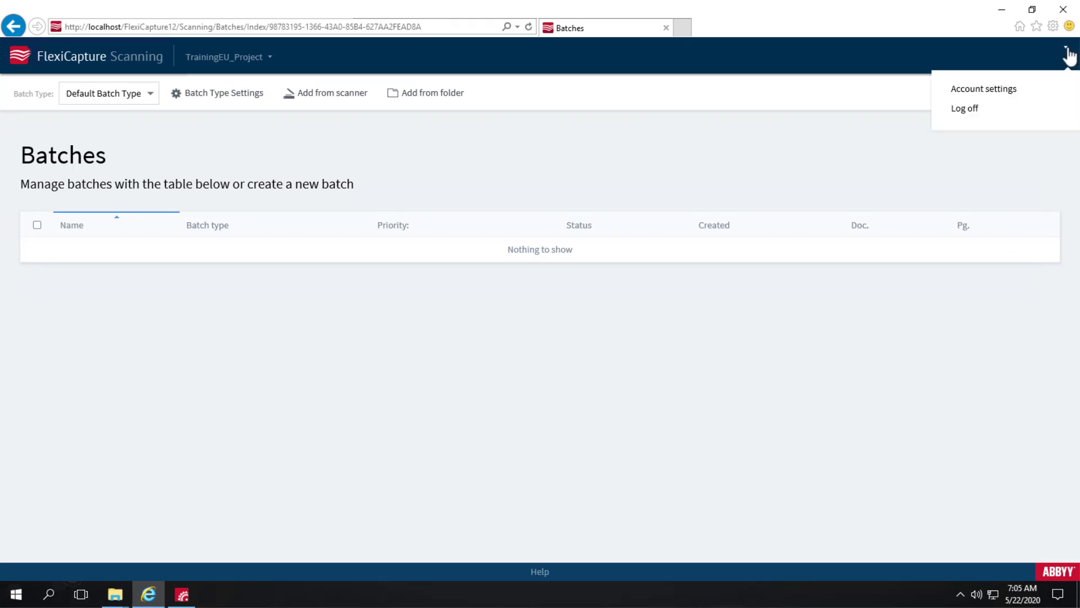
{"action": "left_click", "coordinate": [996, 90]}
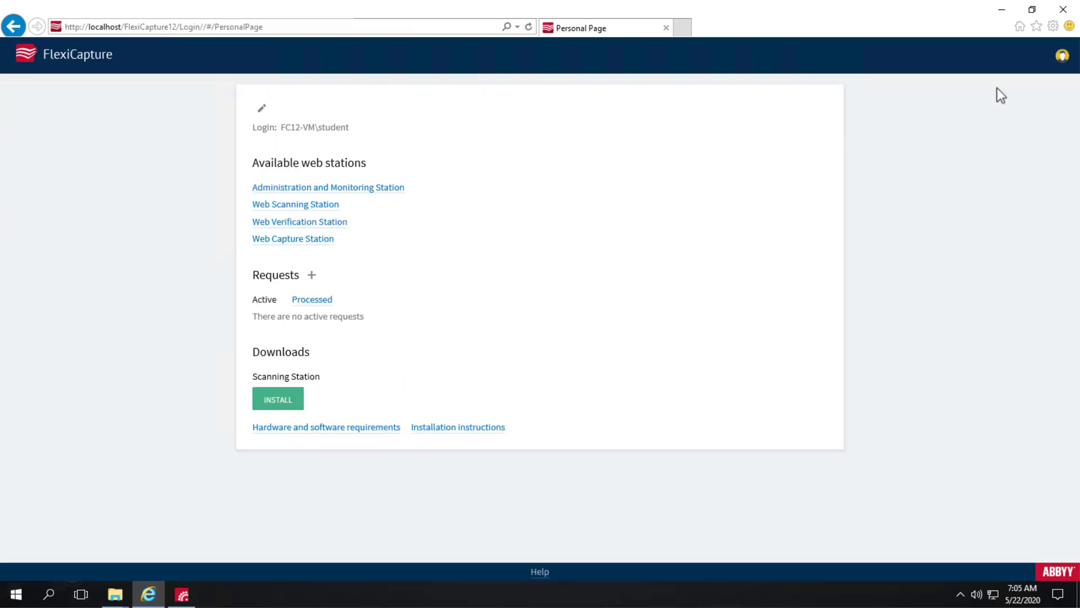
{"action": "left_click", "coordinate": [295, 225]}
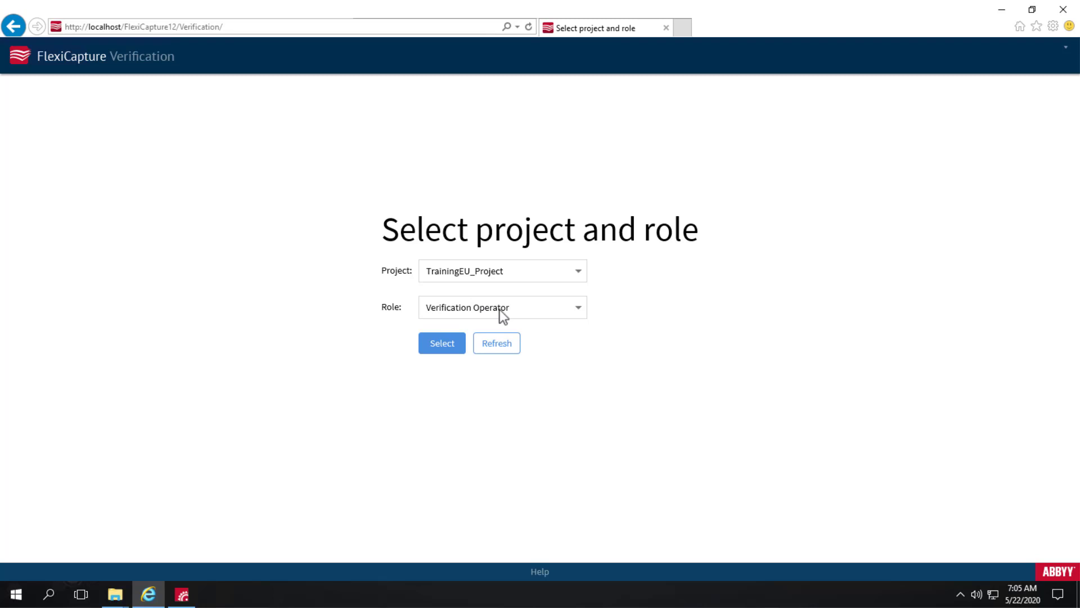
Sign in as Senior Verification Operator and take the waiting verification task.
{"action": "left_click", "coordinate": [580, 308]}
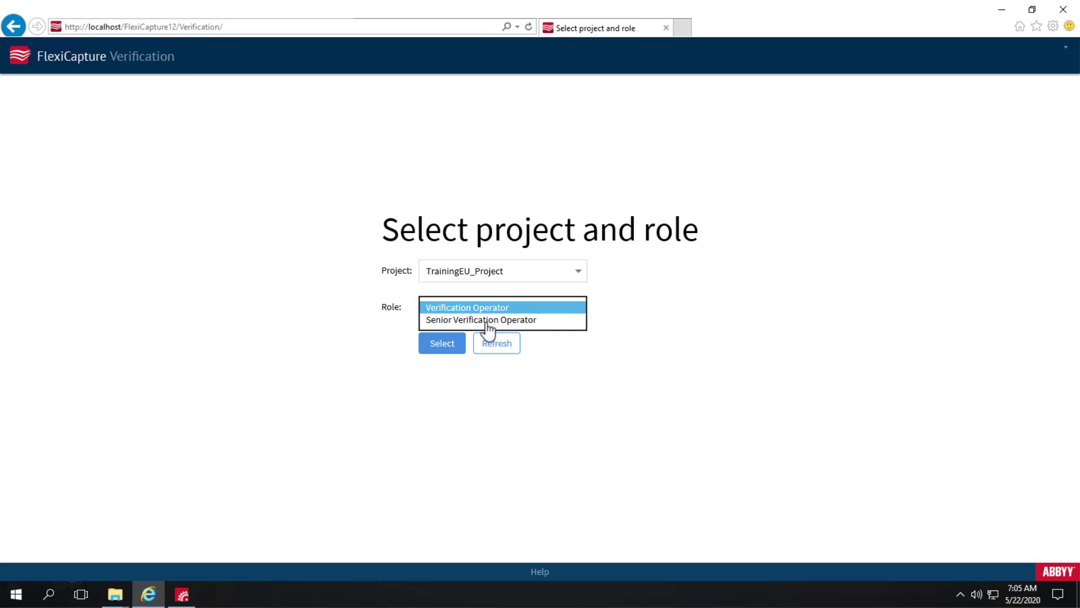
{"action": "left_click", "coordinate": [487, 320]}
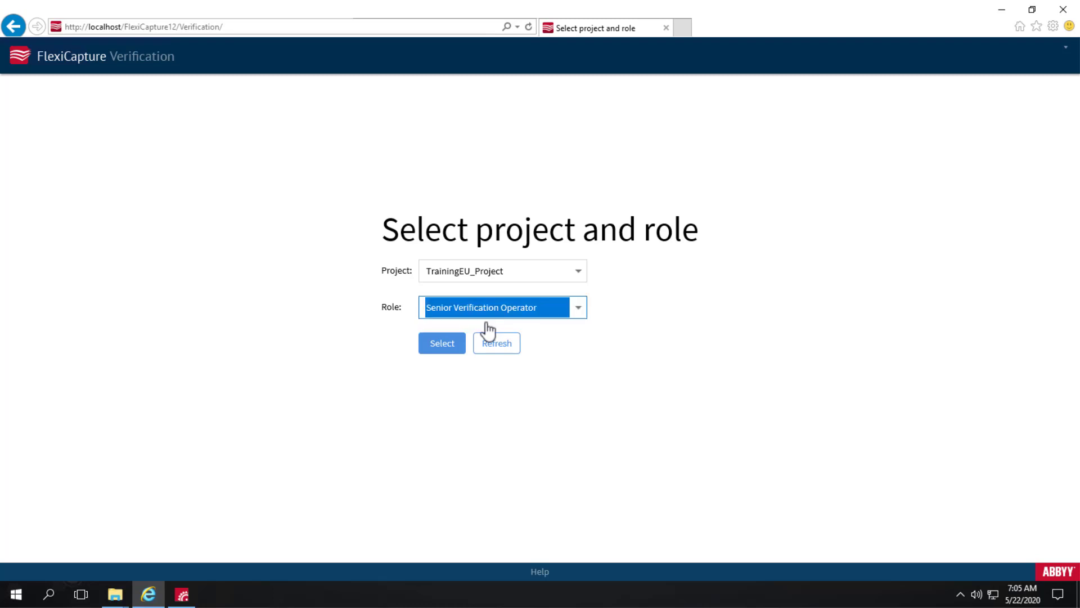
{"action": "left_click", "coordinate": [452, 350]}
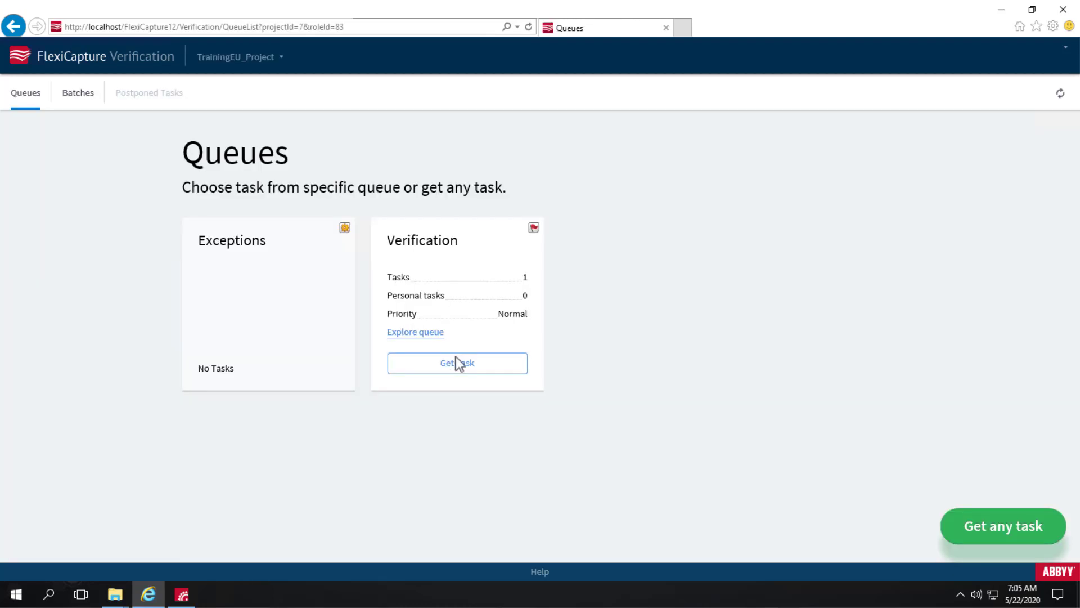
{"action": "left_click", "coordinate": [461, 363]}
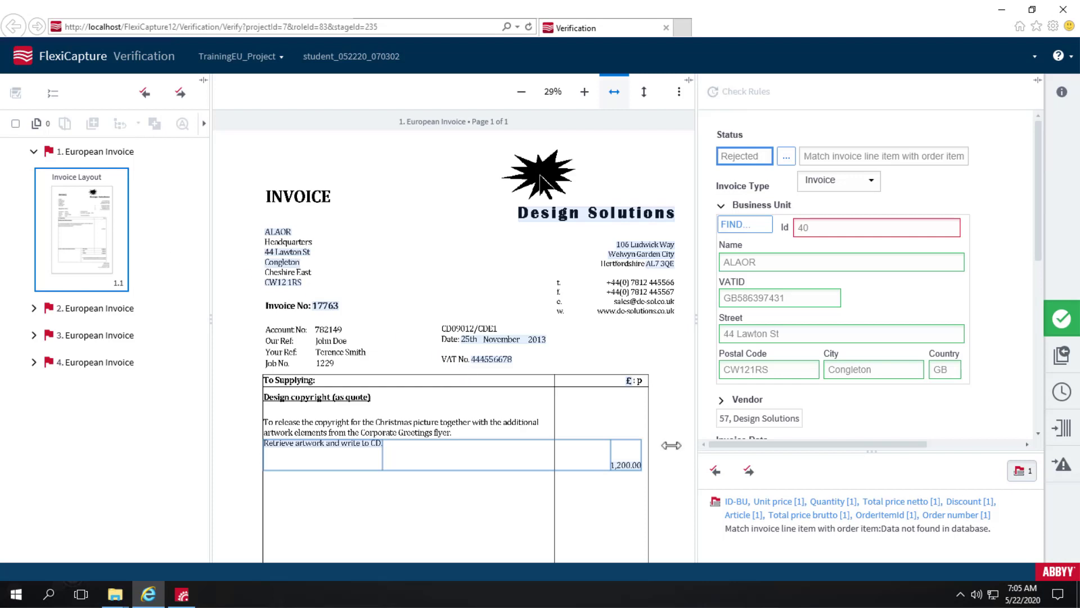
Review invoices 2 and 3, then open invoice 4 and scroll to its invalid Invoice Date.
{"action": "left_click_drag", "start_coordinate": [1037, 250], "coordinate": [1033, 342]}
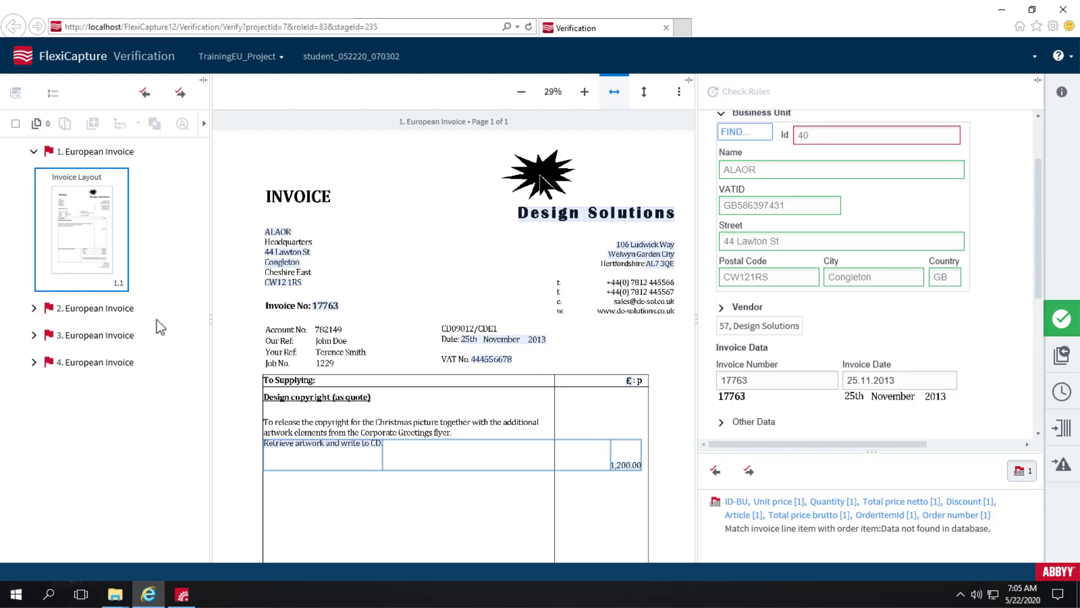
{"action": "left_click", "coordinate": [69, 311]}
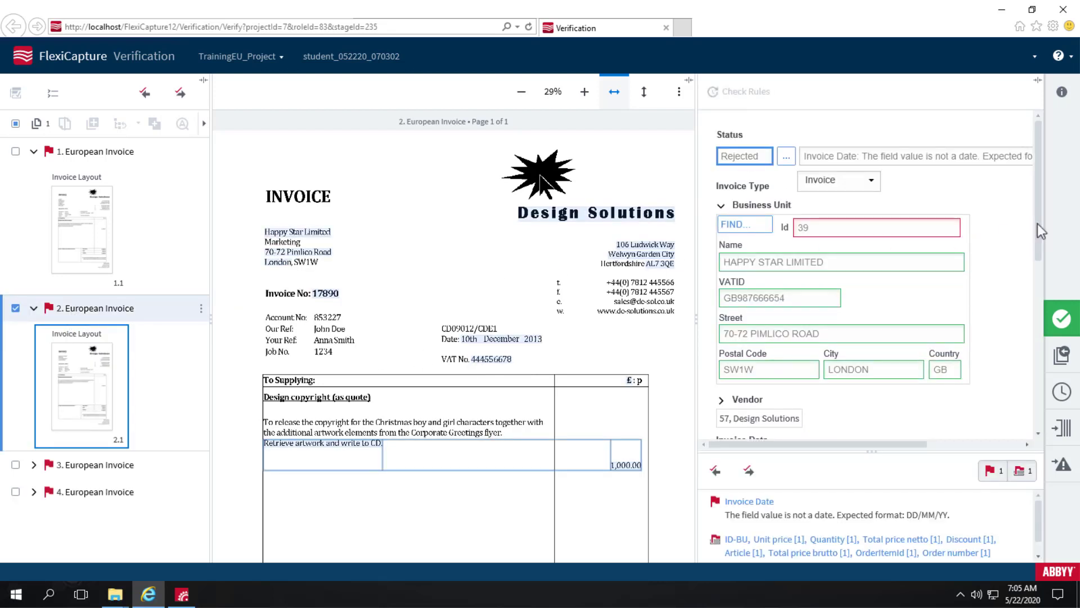
{"action": "left_click_drag", "start_coordinate": [1039, 248], "coordinate": [1040, 274]}
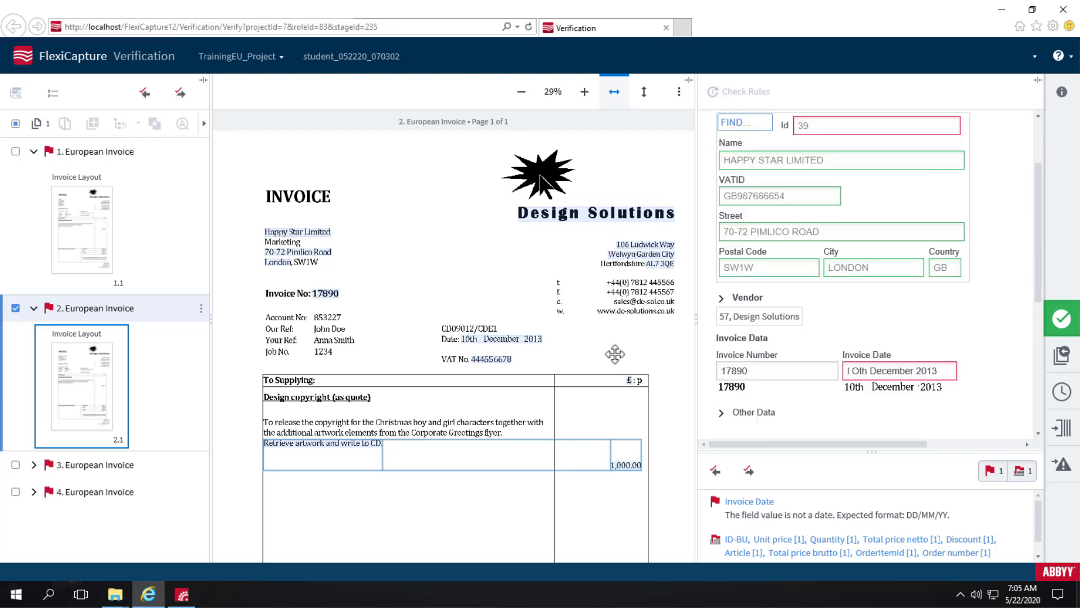
{"action": "left_click", "coordinate": [72, 472]}
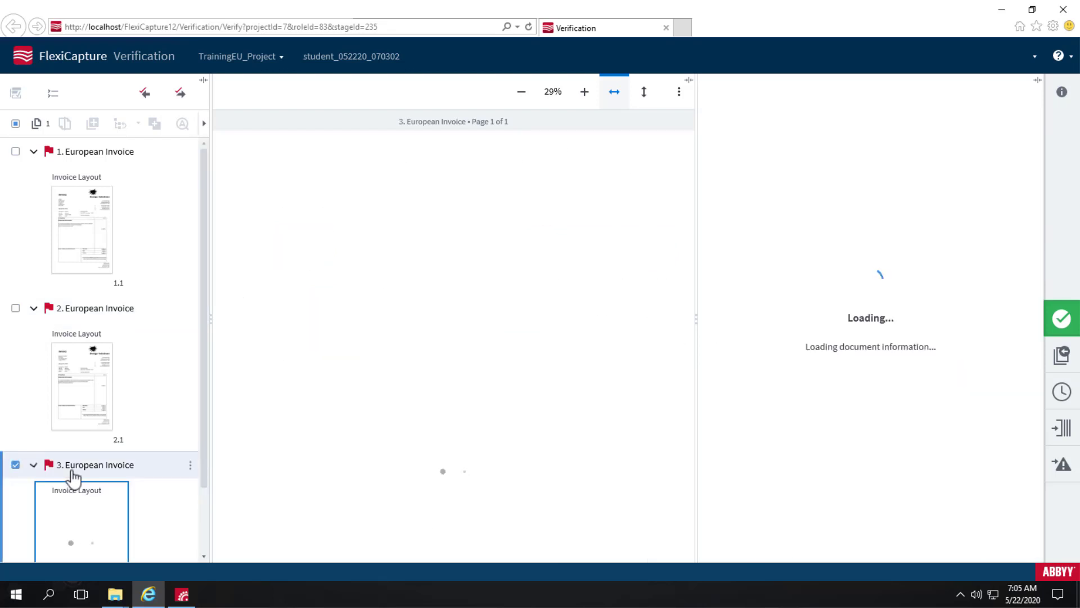
{"action": "scroll", "coordinate": [1040, 321], "scroll_direction": "down", "scroll_amount": 1}
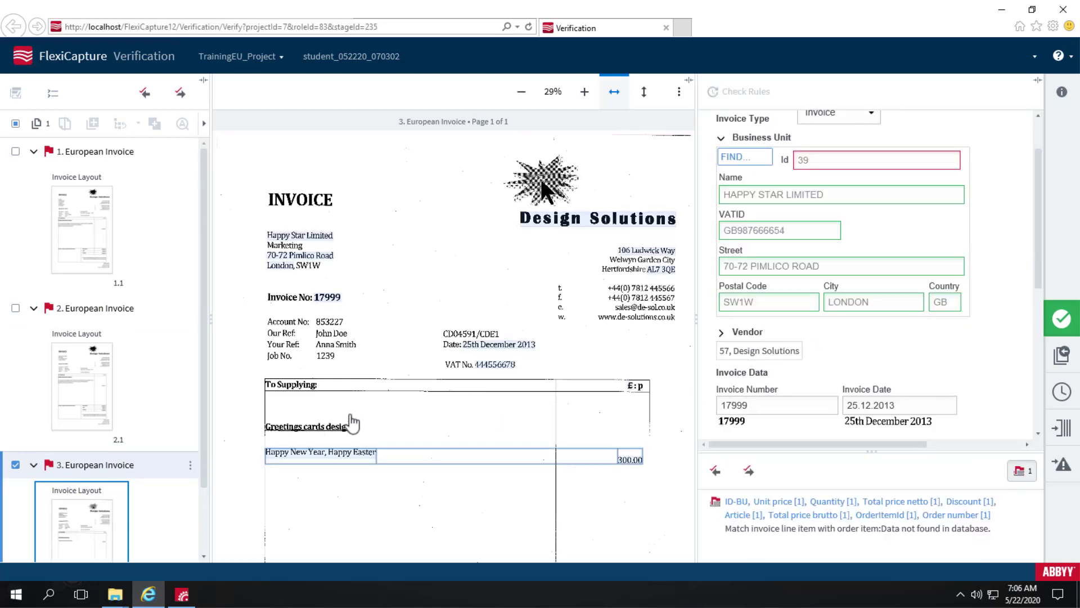
{"action": "scroll", "coordinate": [201, 445], "scroll_direction": "down", "scroll_amount": 1}
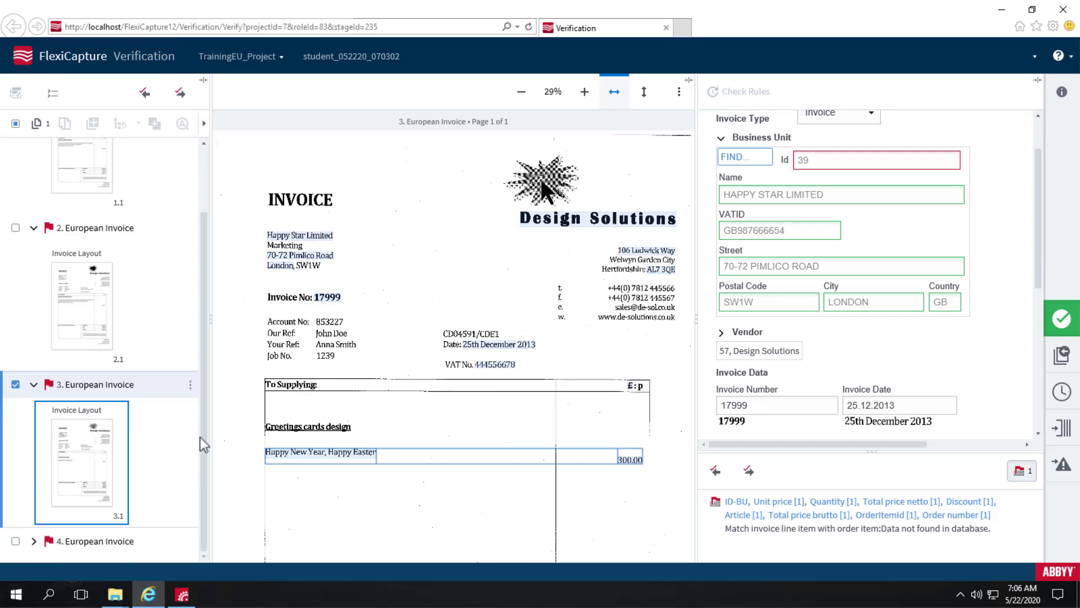
{"action": "left_click", "coordinate": [94, 544]}
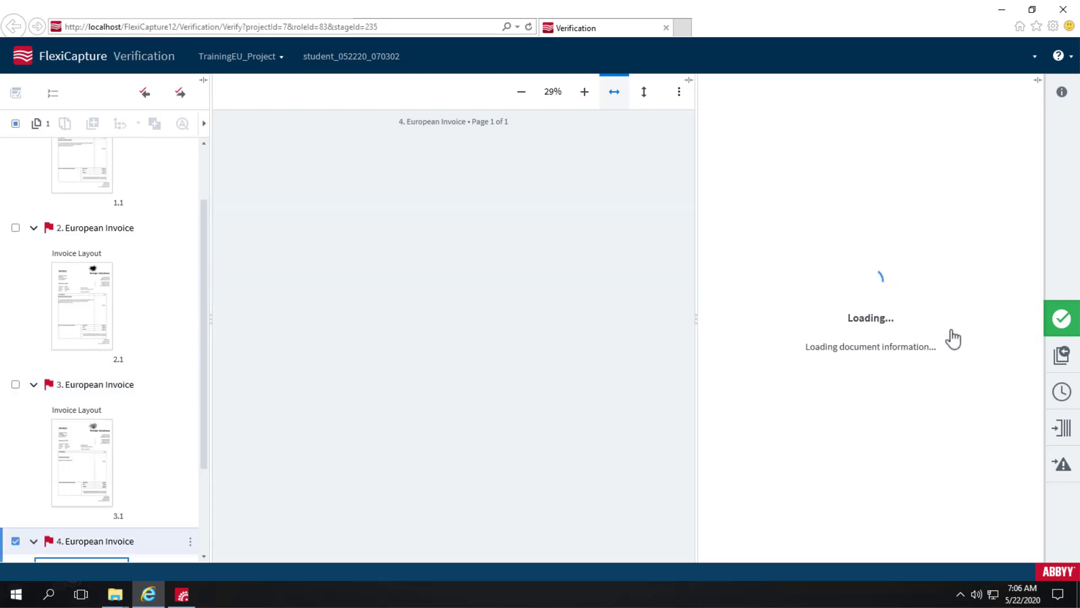
{"action": "scroll", "coordinate": [1041, 276], "scroll_direction": "down", "scroll_amount": 1}
{"action": "scroll", "coordinate": [1043, 271], "scroll_direction": "down", "scroll_amount": 2}
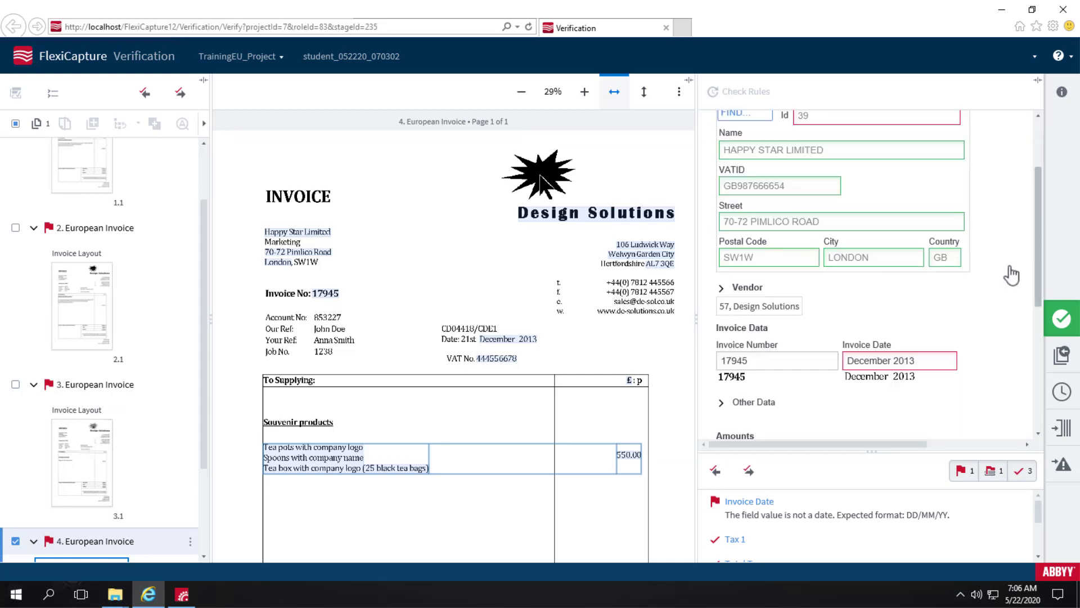
Replace invoice 17945's date region with the full 21st December 2013, then return to Project Setup Station.
{"action": "left_click", "coordinate": [484, 338]}
{"action": "key", "text": "Delete"}
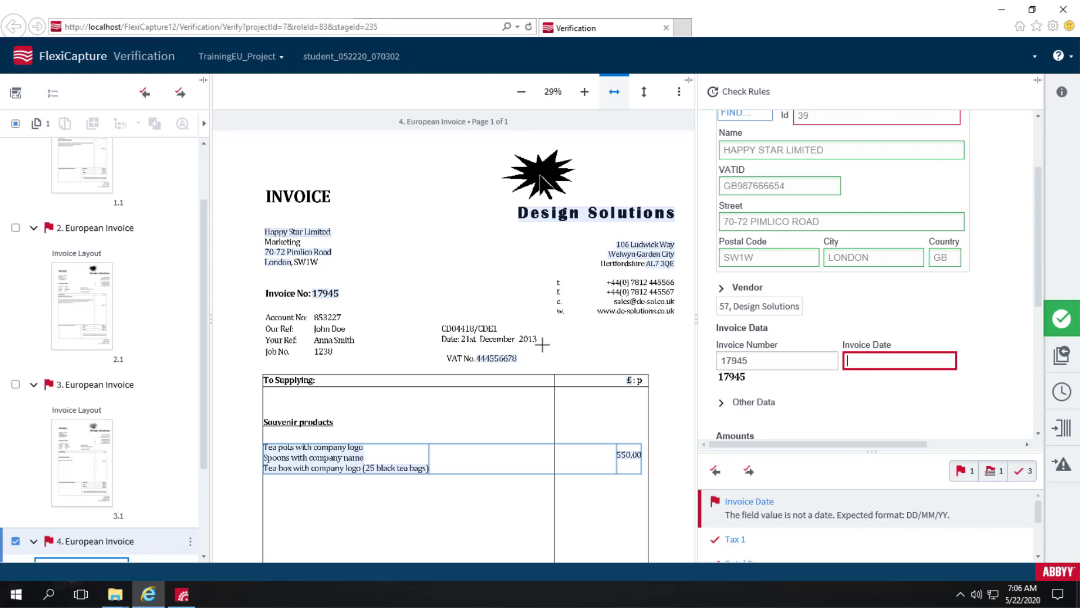
{"action": "left_click", "coordinate": [460, 336]}
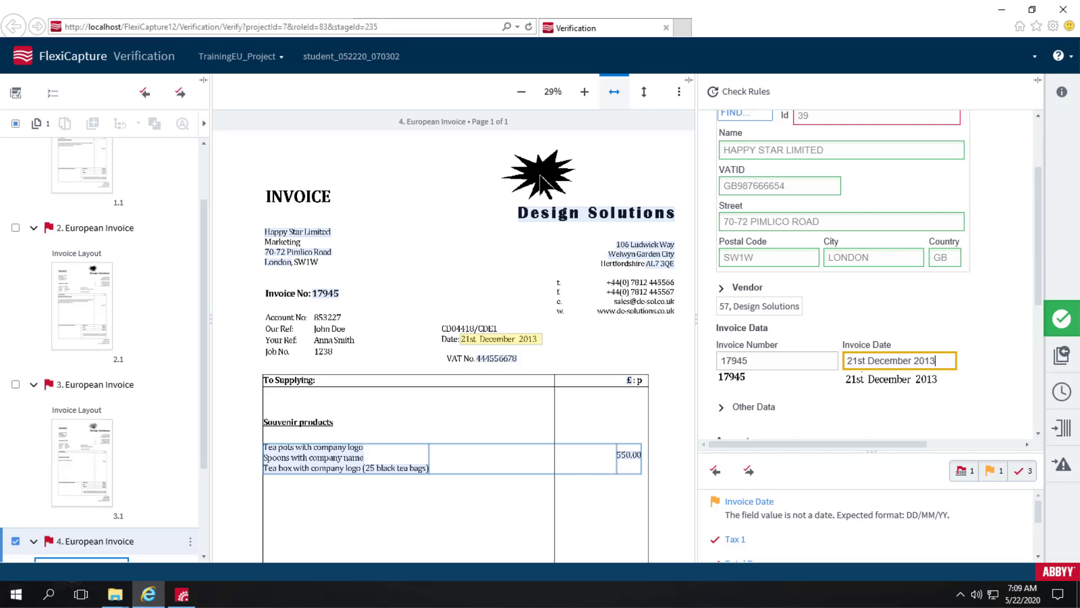
{"action": "left_click", "coordinate": [183, 594]}
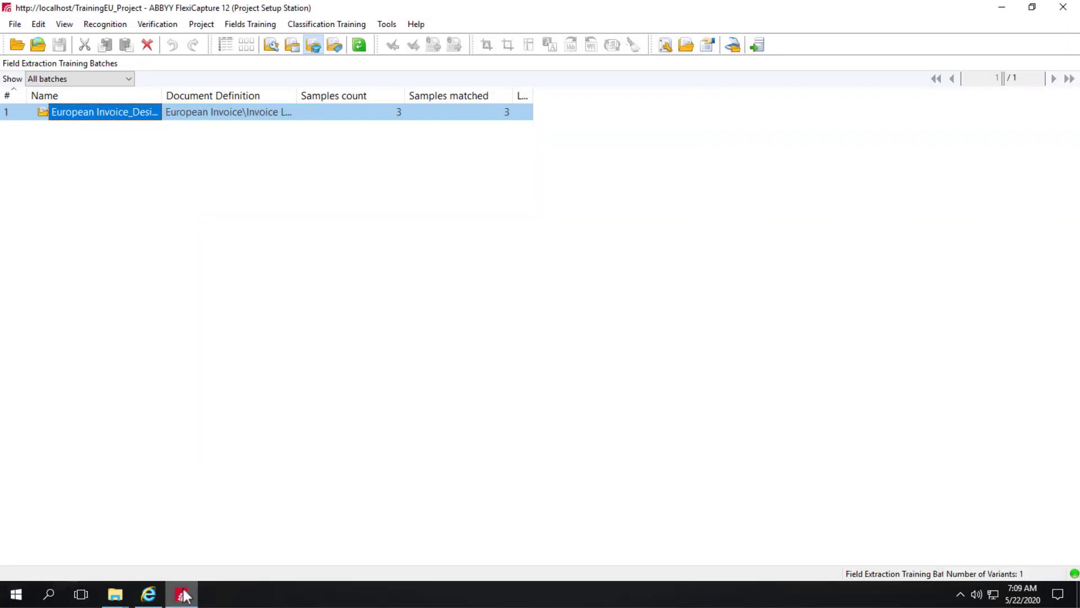
From the training batch, go to Desktop > TrainedFL and open European Invoice_Design Solutions.fsp.
{"action": "right_click", "coordinate": [103, 118]}
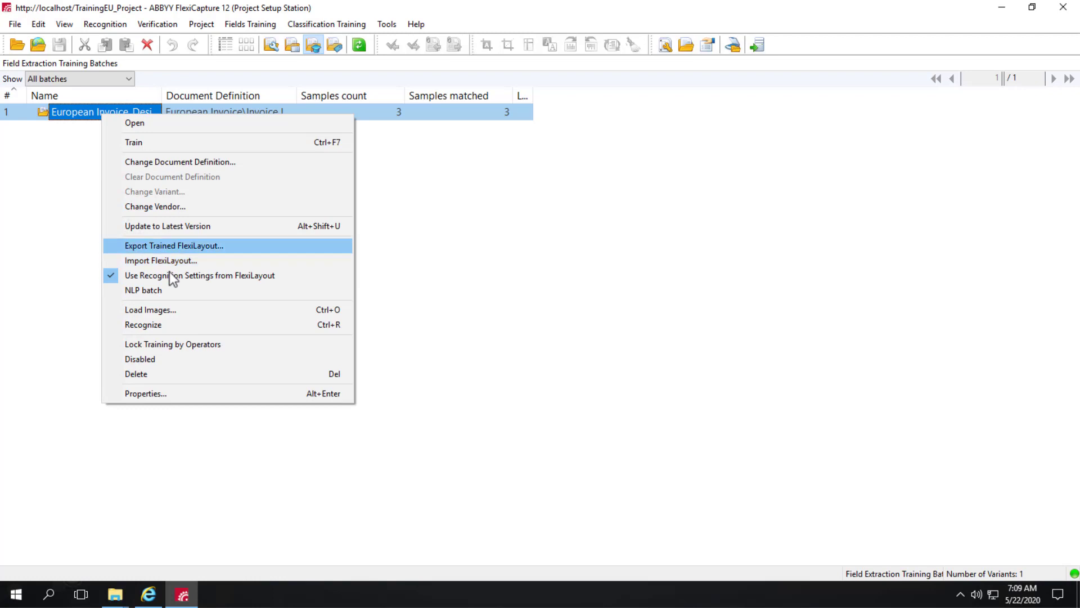
{"action": "left_click", "coordinate": [115, 598]}
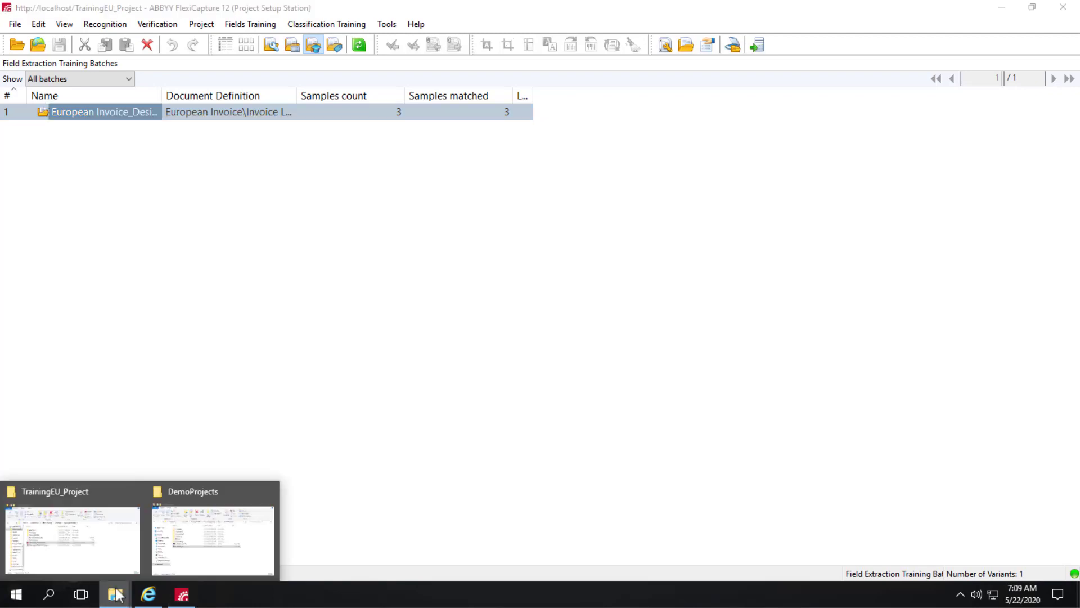
{"action": "left_click", "coordinate": [126, 553]}
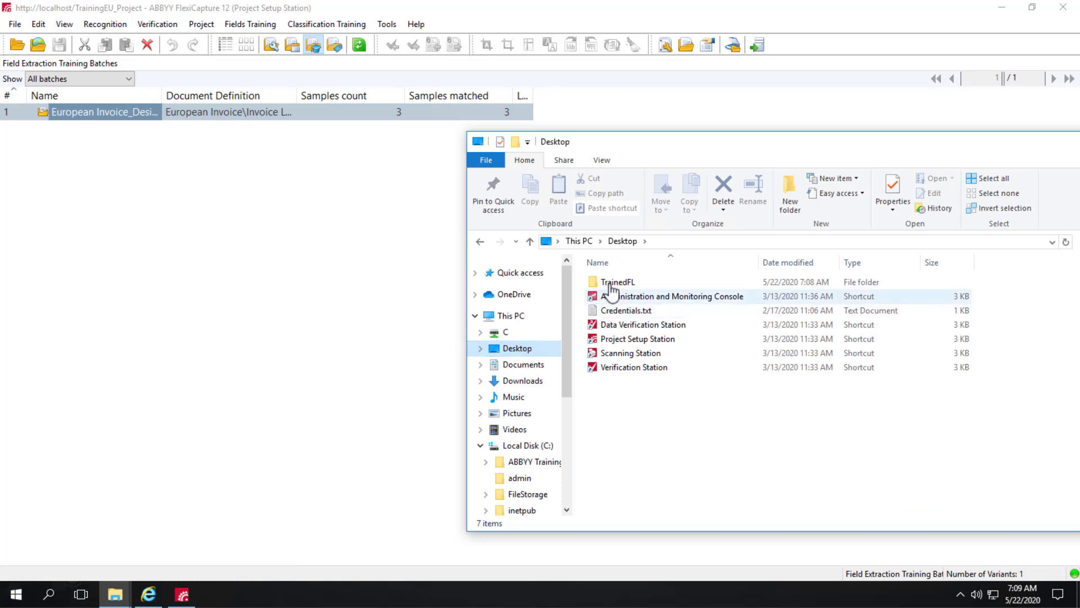
{"action": "double_click", "coordinate": [613, 283]}
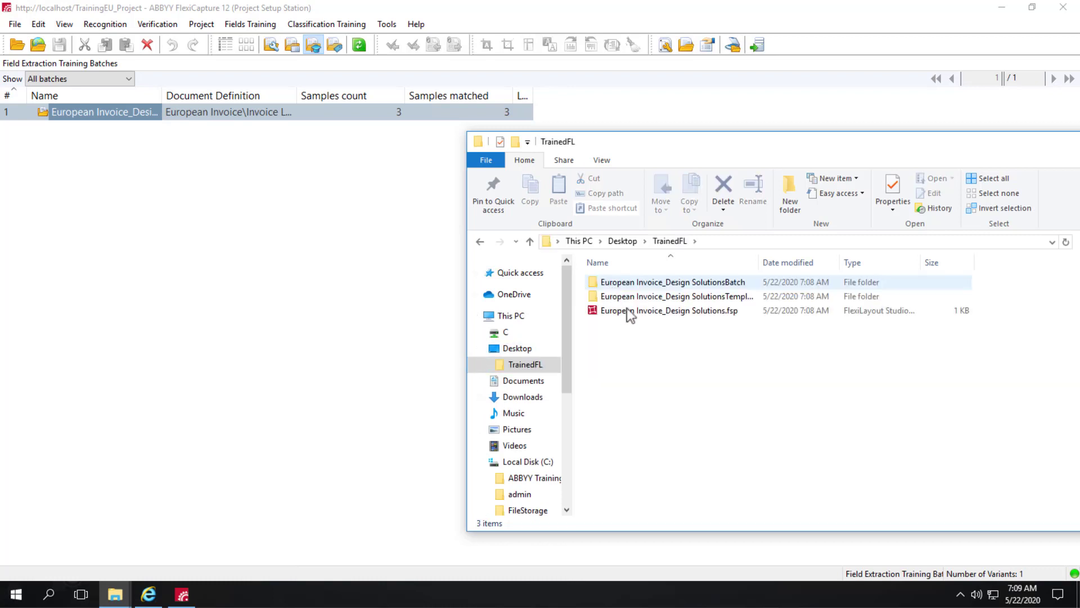
{"action": "double_click", "coordinate": [629, 311]}
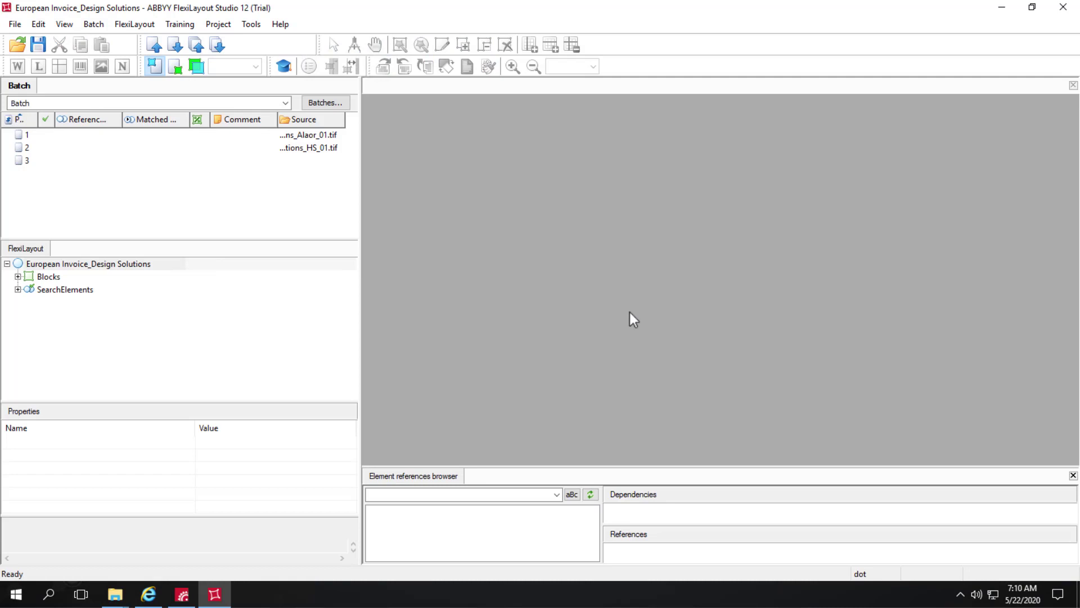
Open the first invoice page and match page 1 against the FlexiLayout.
{"action": "left_click", "coordinate": [19, 289]}
{"action": "key", "text": "F2"}
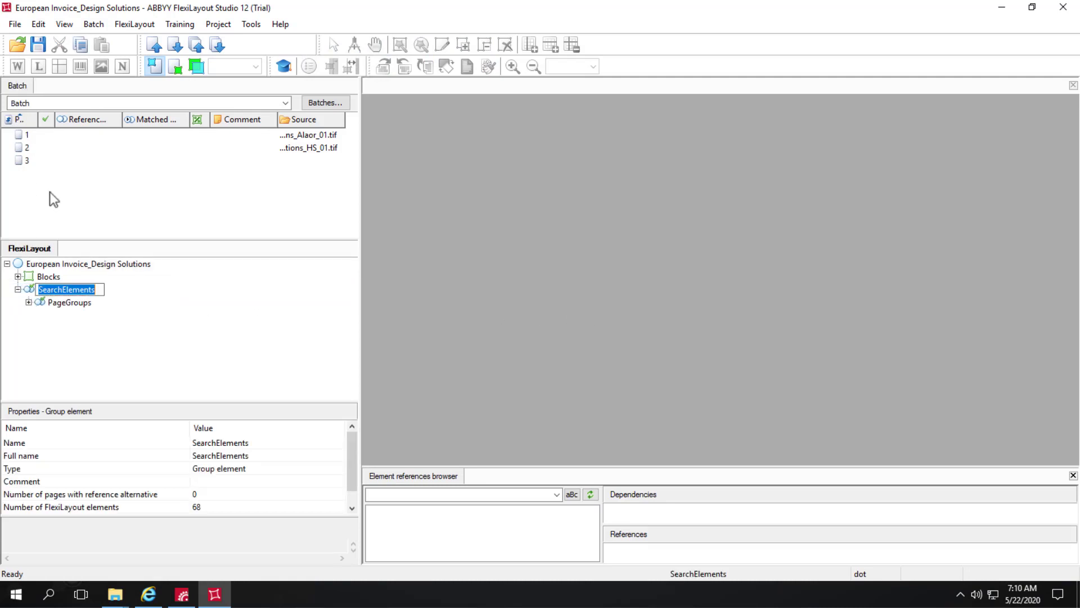
{"action": "left_click", "coordinate": [49, 191]}
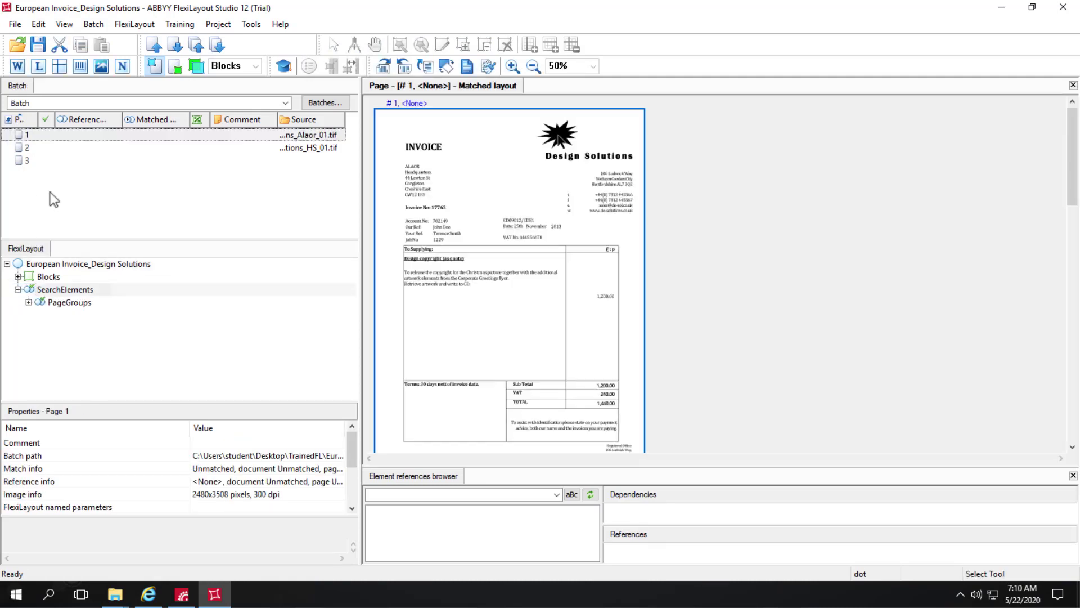
{"action": "right_click", "coordinate": [45, 134]}
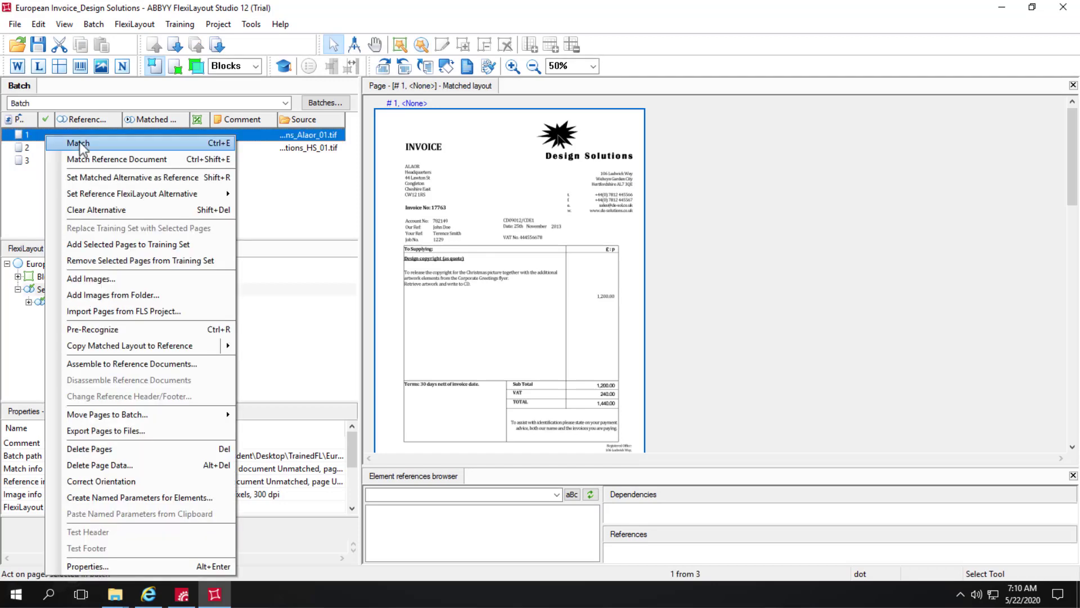
{"action": "left_click", "coordinate": [79, 142]}
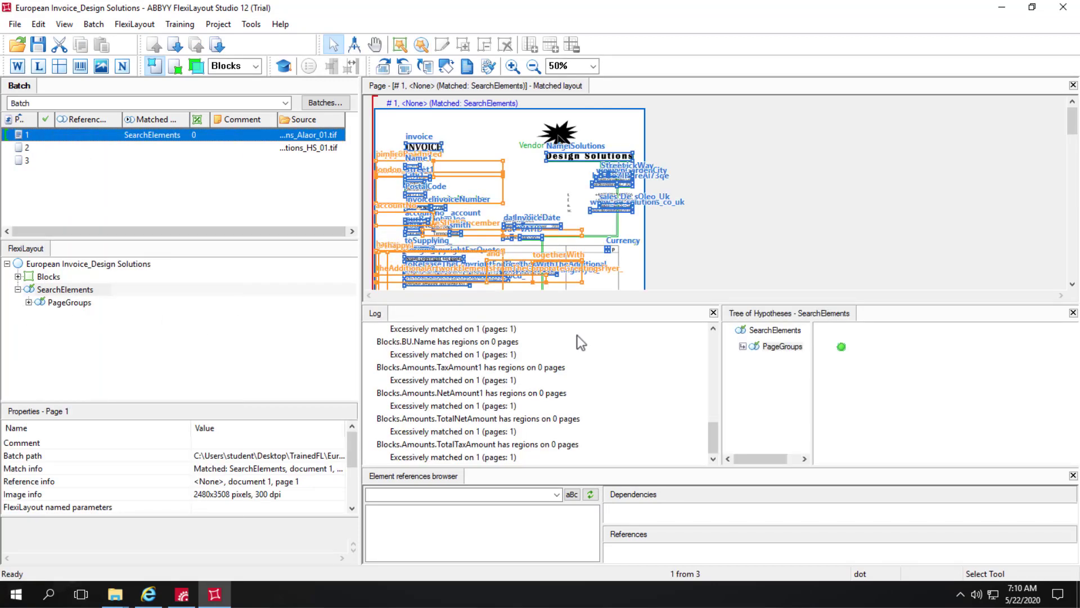
Review PageGroup1 static element hypotheses: advice, Design Solutions, vat1, vat and yourRef.
{"action": "double_click", "coordinate": [842, 347]}
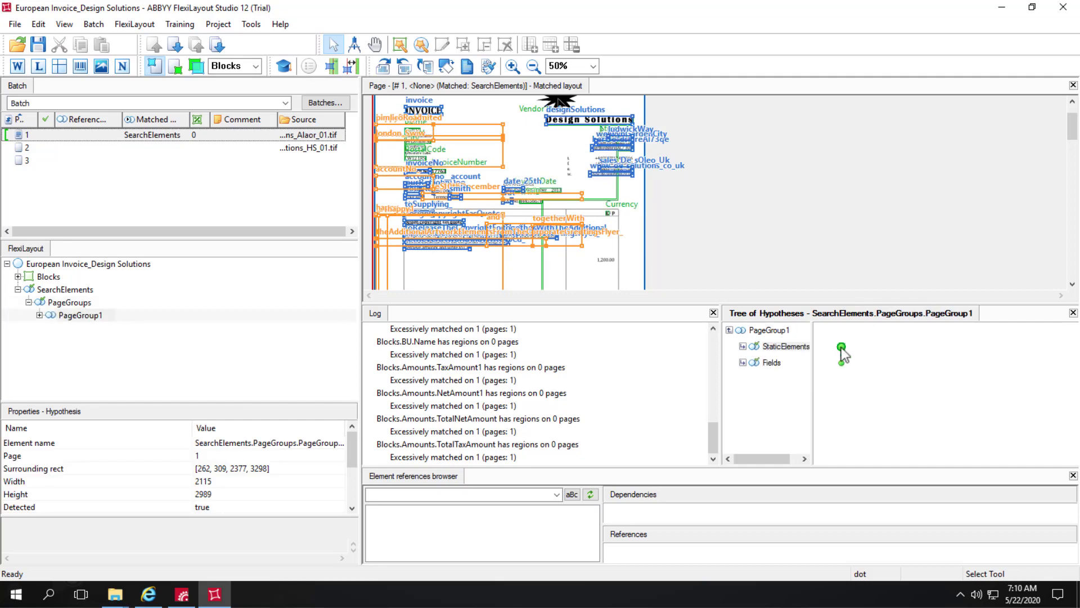
{"action": "double_click", "coordinate": [842, 348]}
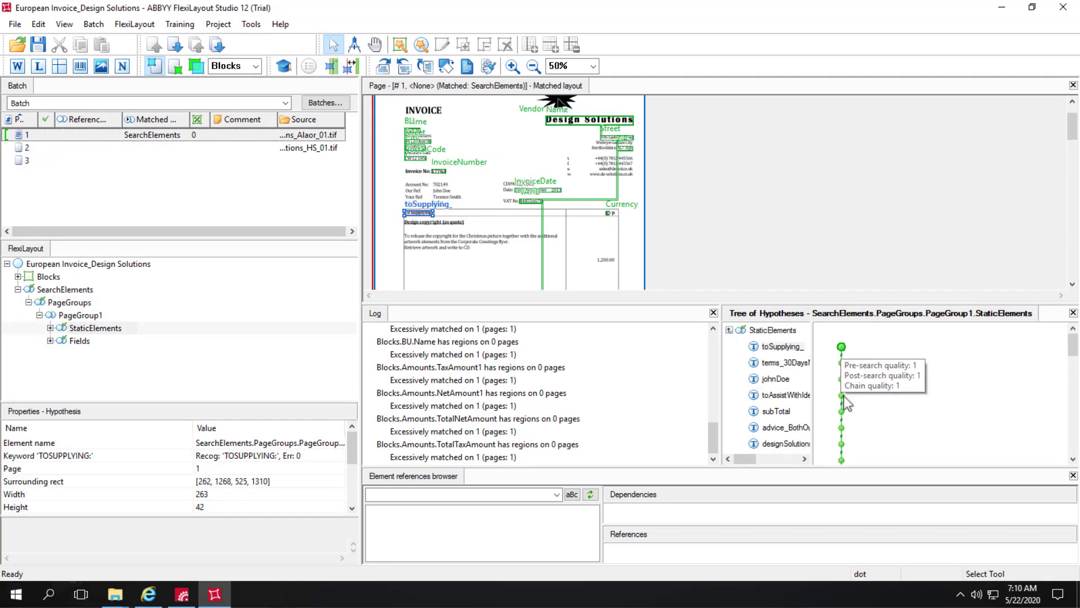
{"action": "left_click", "coordinate": [842, 428]}
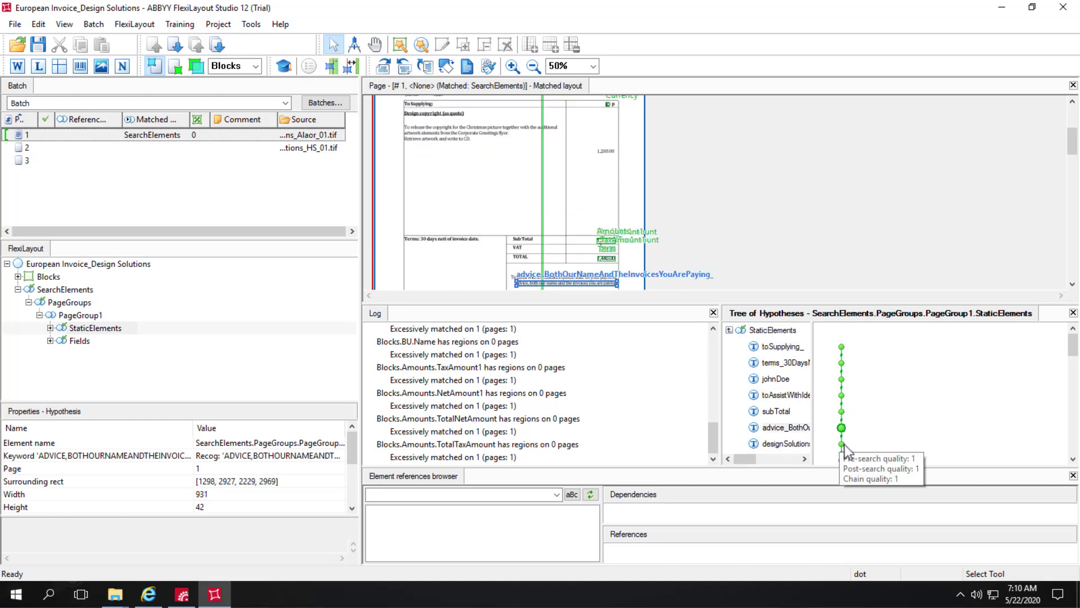
{"action": "left_click", "coordinate": [842, 444]}
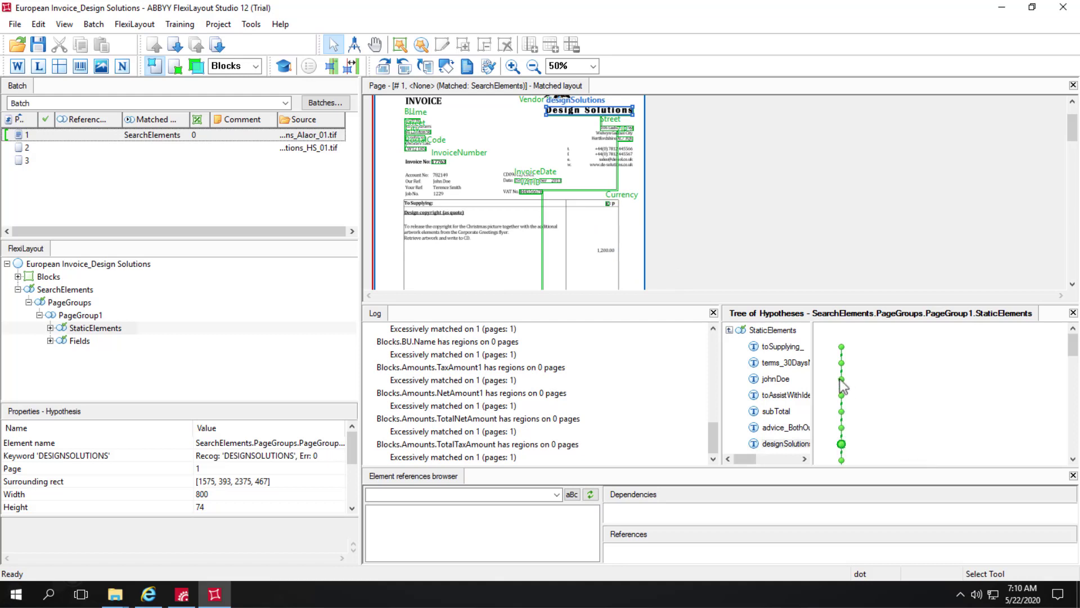
{"action": "scroll", "coordinate": [843, 386], "scroll_direction": "down", "scroll_amount": 3}
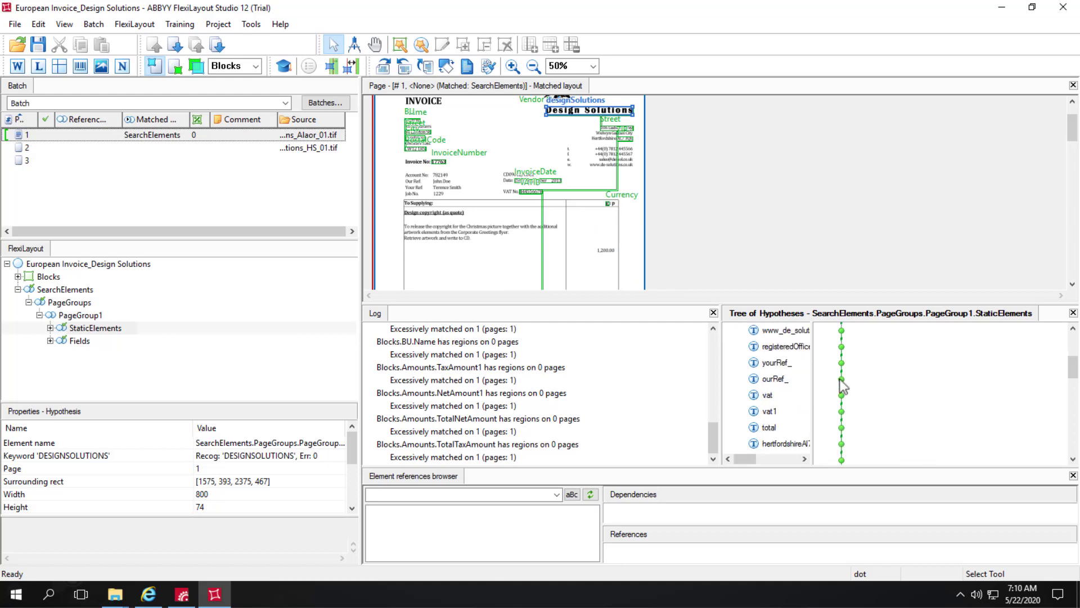
{"action": "left_click", "coordinate": [843, 411]}
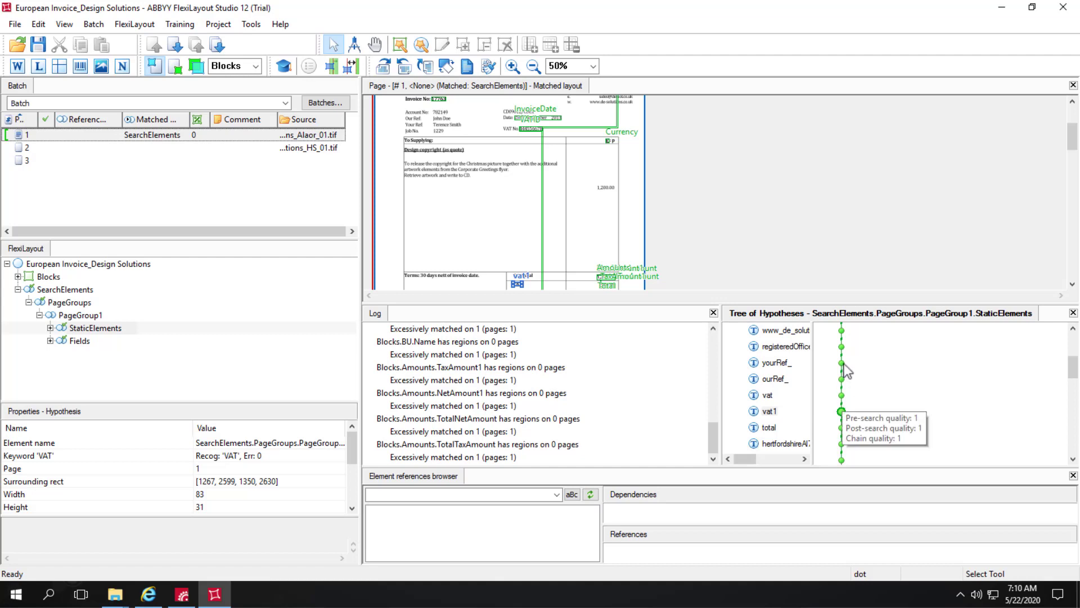
{"action": "left_click", "coordinate": [842, 395]}
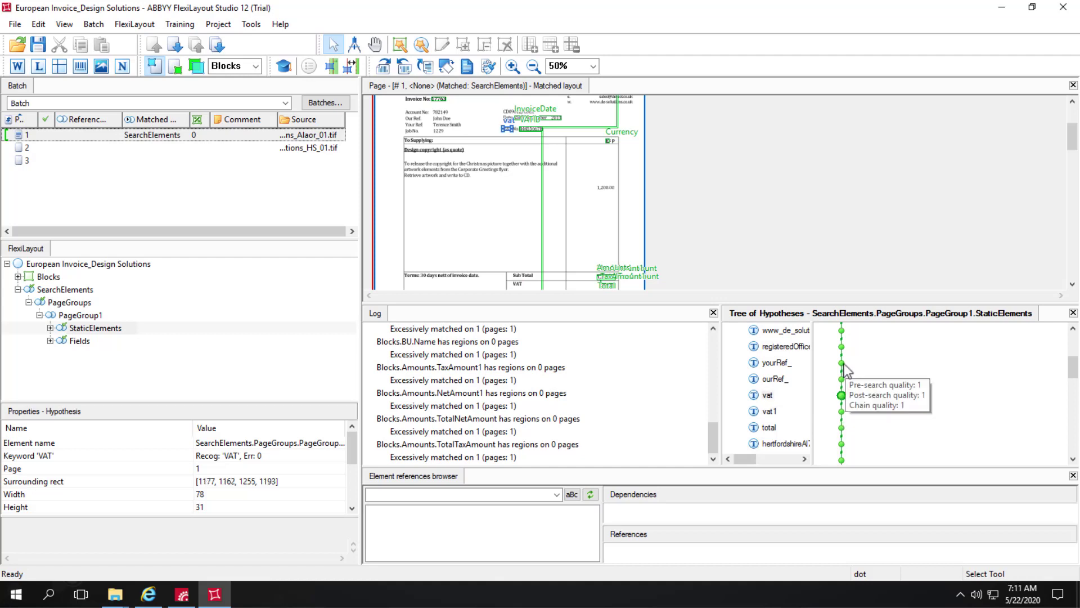
{"action": "left_click", "coordinate": [843, 363]}
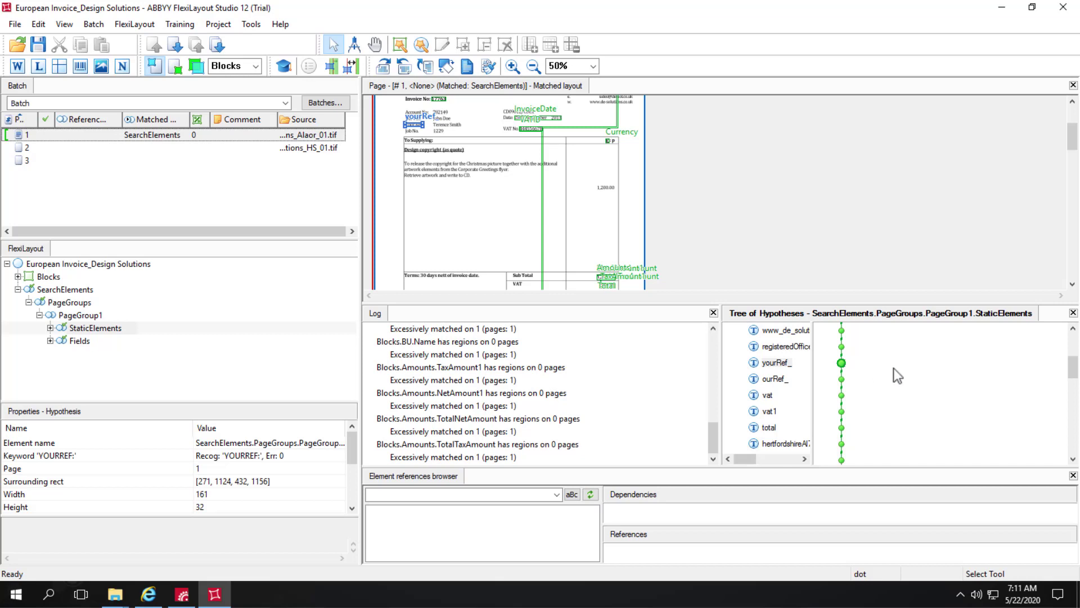
{"action": "key", "text": "BackSpace"}
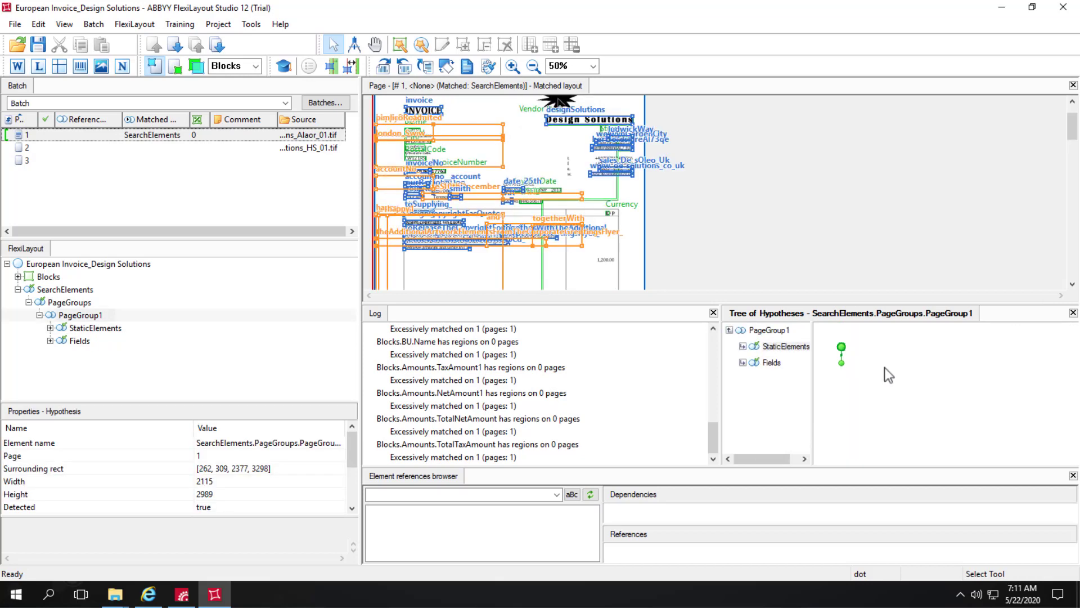
Show the InvoiceDate field hypothesis (25th November 2013) and open its properties.
{"action": "double_click", "coordinate": [844, 364]}
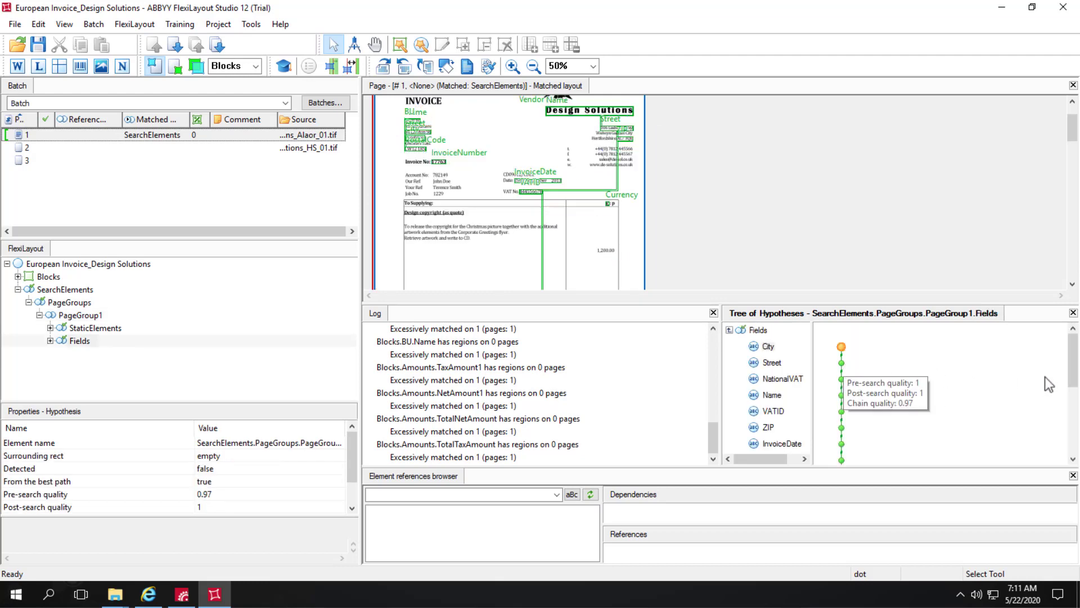
{"action": "left_click", "coordinate": [842, 445]}
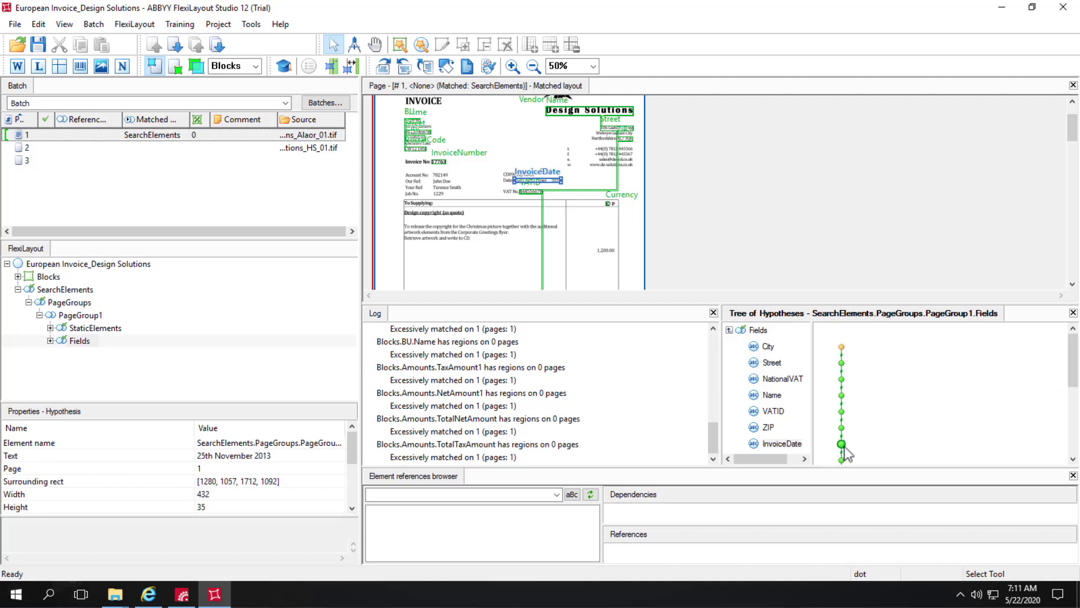
{"action": "double_click", "coordinate": [775, 442]}
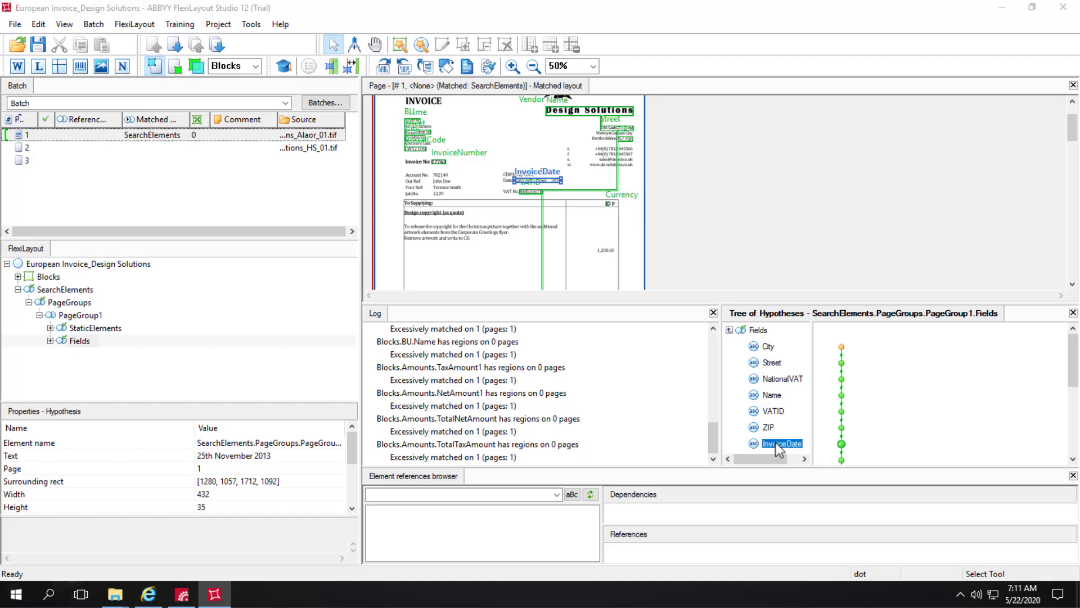
{"action": "left_click_drag", "start_coordinate": [681, 207], "coordinate": [98, 188]}
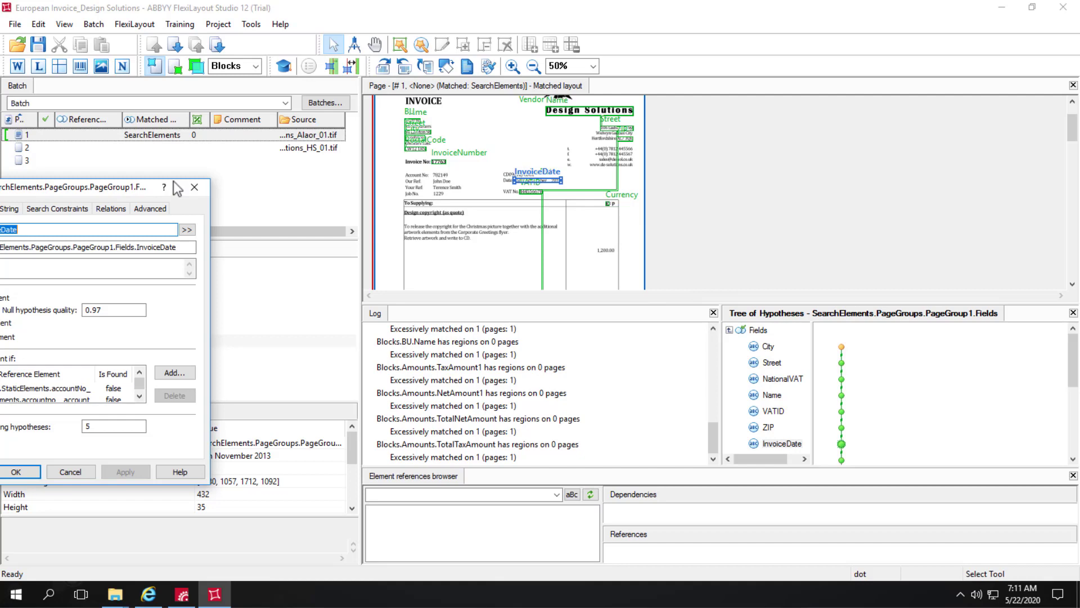
Step through the InvoiceDate relations and switch the layout display mode to All.
{"action": "left_click", "coordinate": [111, 208]}
{"action": "left_click", "coordinate": [112, 253]}
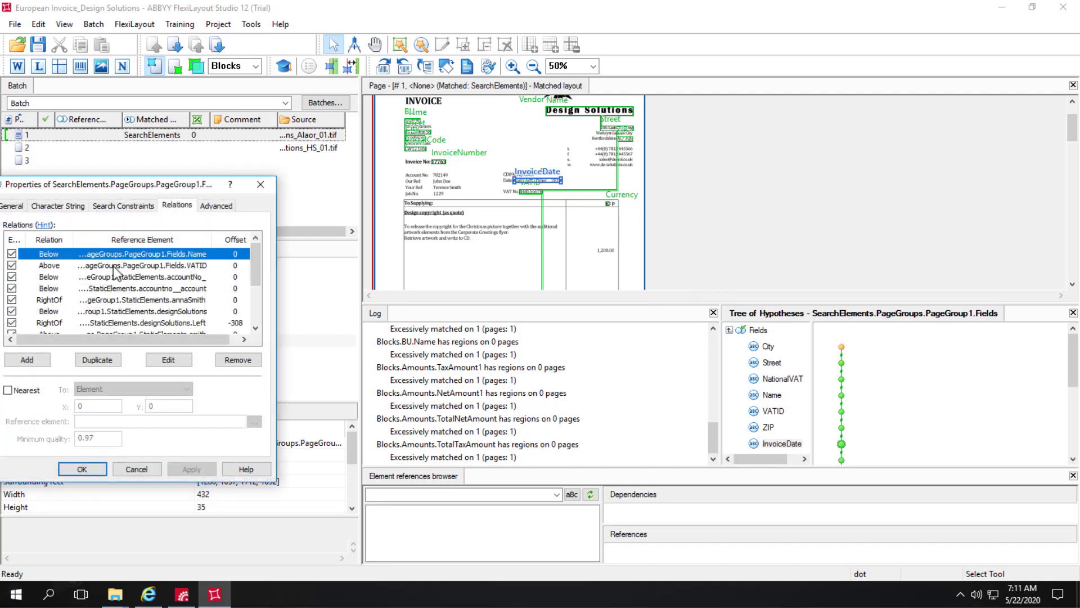
{"action": "key", "text": "Down"}
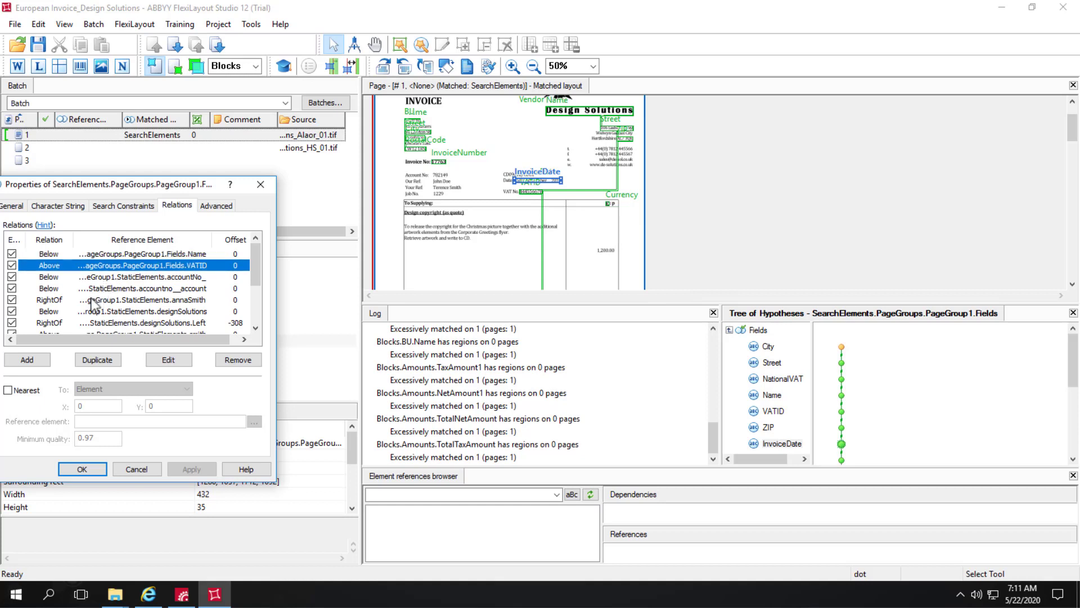
{"action": "key", "text": "Down"}
{"action": "left_click", "coordinate": [92, 313]}
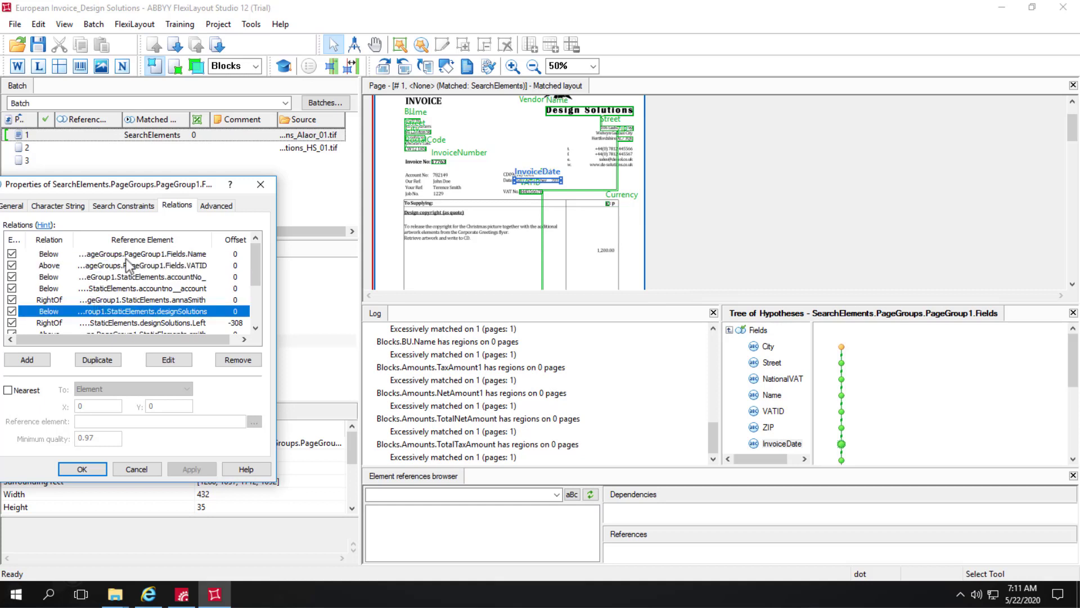
{"action": "left_click", "coordinate": [258, 70]}
{"action": "left_click", "coordinate": [220, 82]}
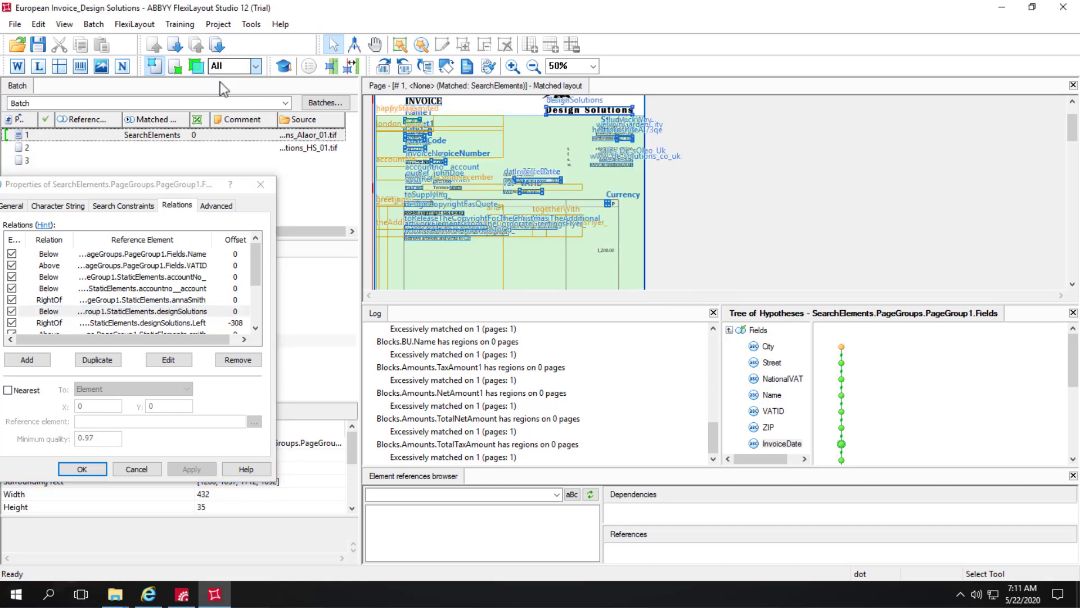
Select all InvoiceDate relations, then check Character String: whole words, count {-226, 14, 18, 258}.
{"action": "left_click", "coordinate": [171, 266]}
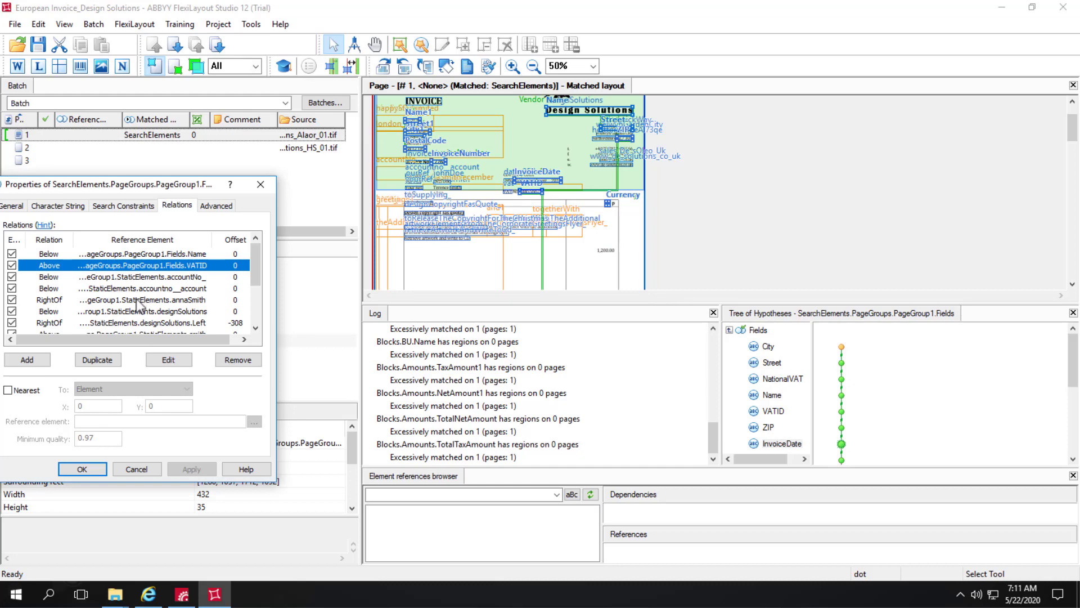
{"action": "key", "text": "Down"}
{"action": "key", "text": "Down"}
{"action": "key", "text": "Down"}
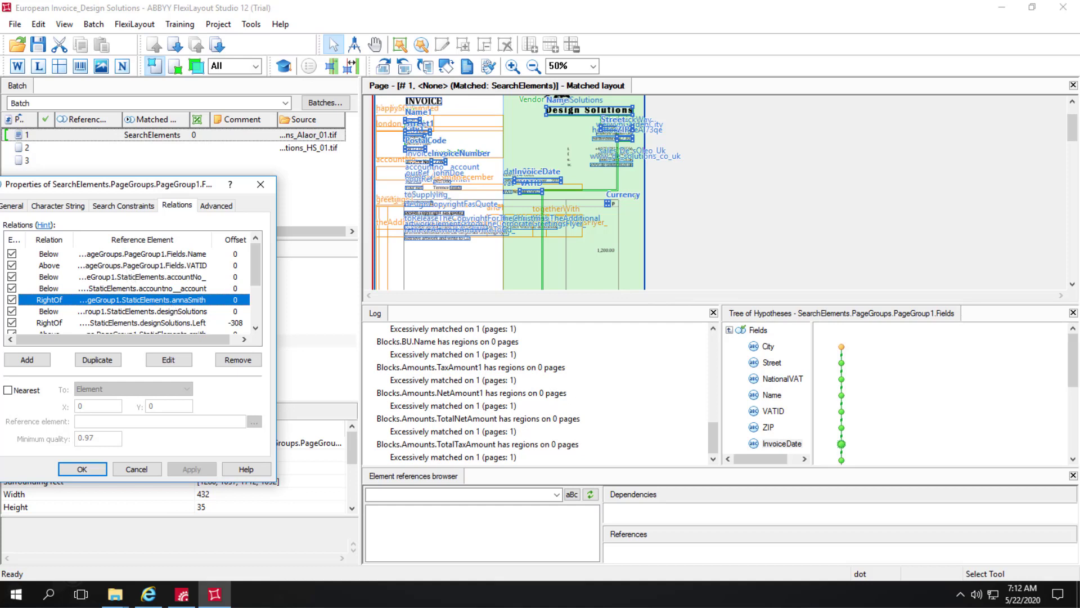
{"action": "left_click_drag", "start_coordinate": [255, 262], "coordinate": [254, 333]}
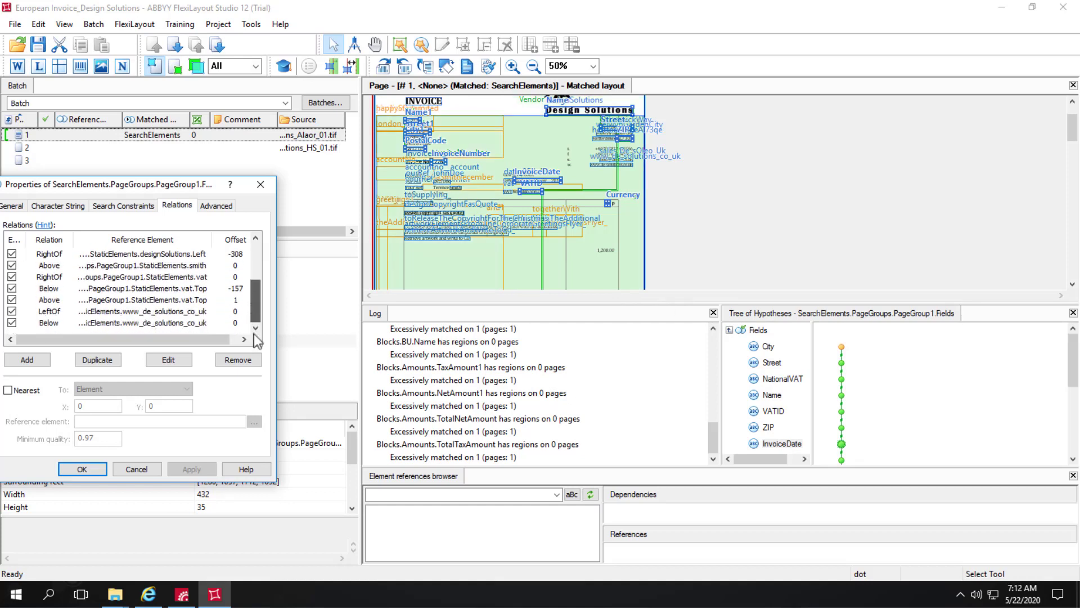
{"action": "key", "text": "ctrl+a"}
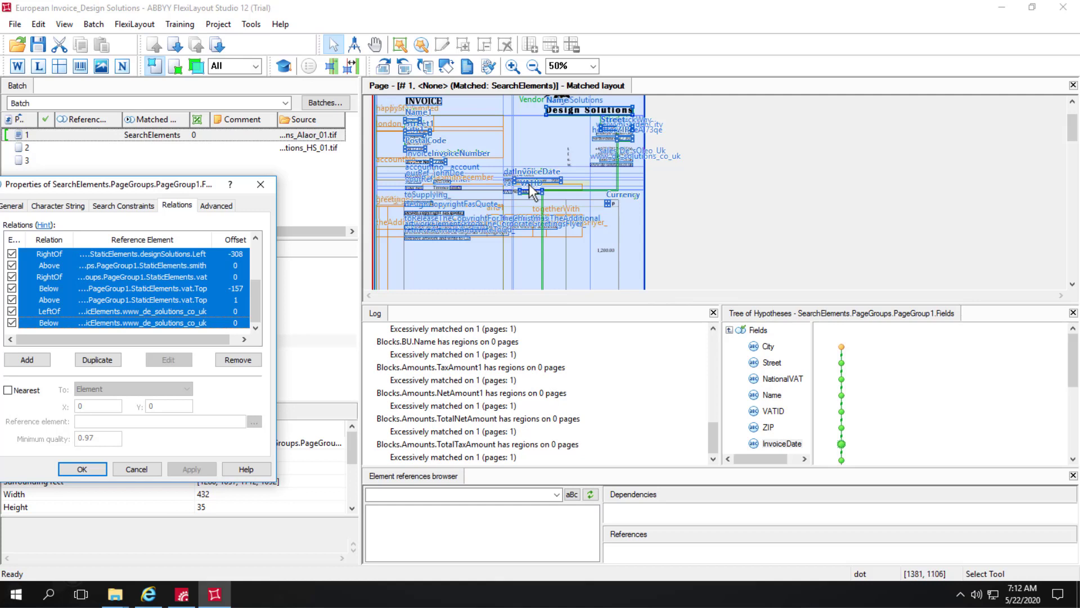
{"action": "left_click", "coordinate": [62, 205]}
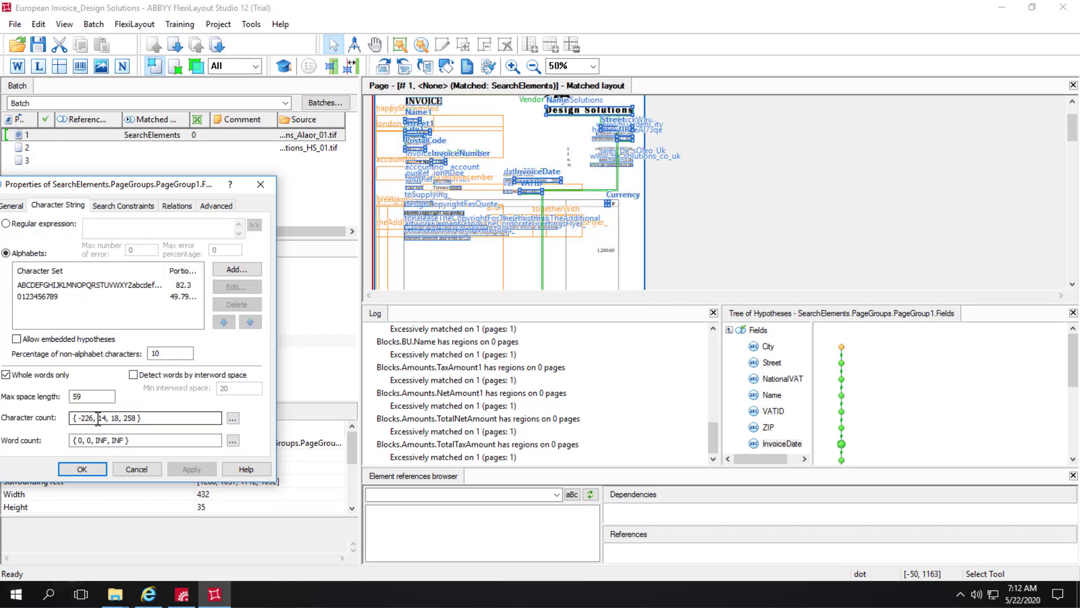
{"action": "left_click", "coordinate": [116, 417], "text": "shift"}
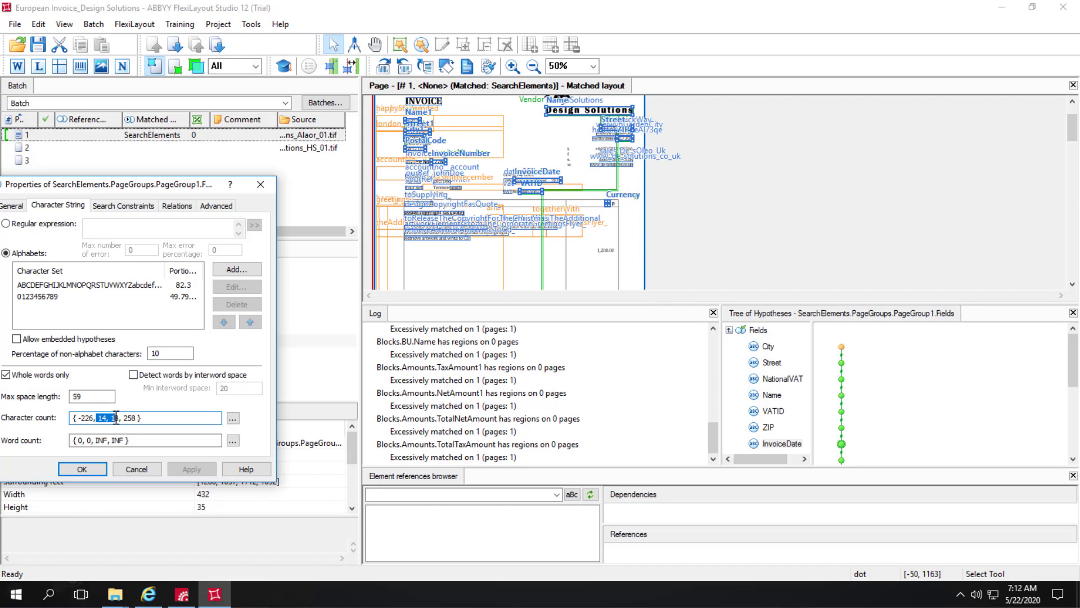